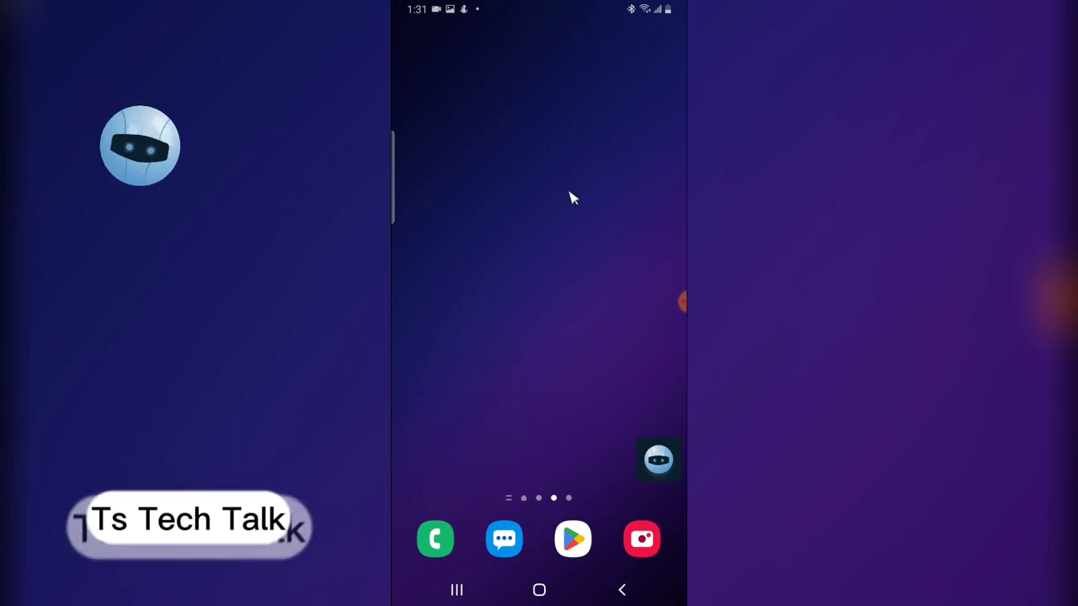
Launch Gallery from the first page of the One UI app drawer
left_click_drag(592, 278, 589, 168)
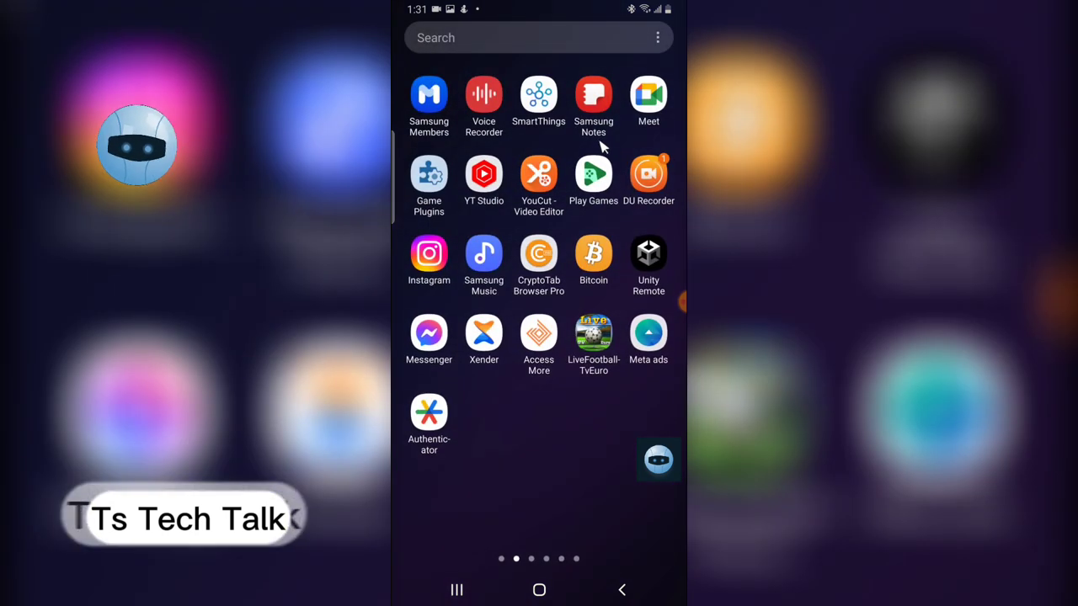
left_click_drag(493, 431, 606, 425)
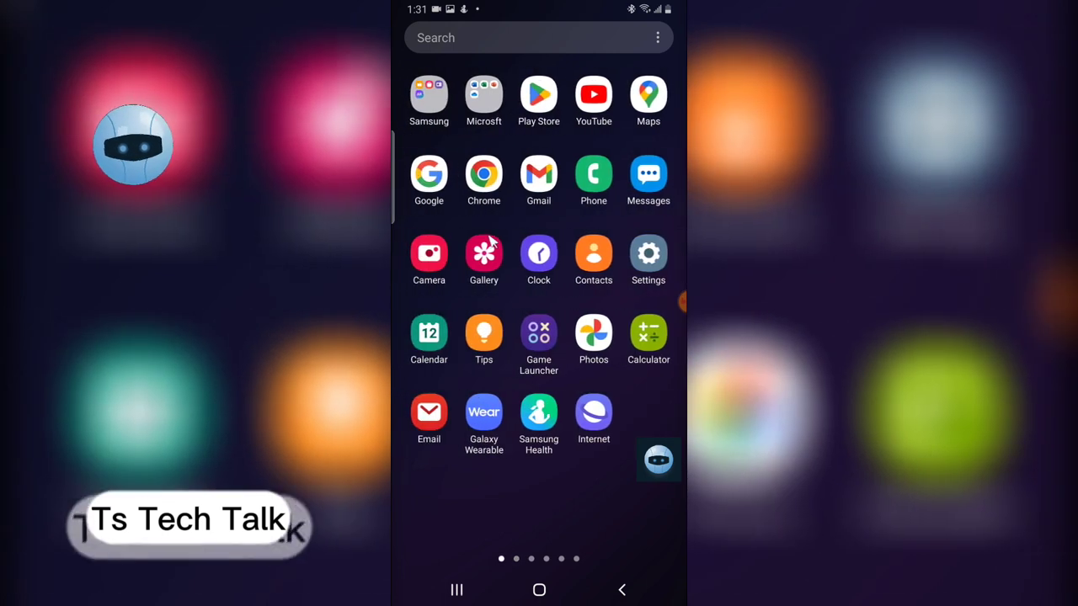
left_click(484, 250)
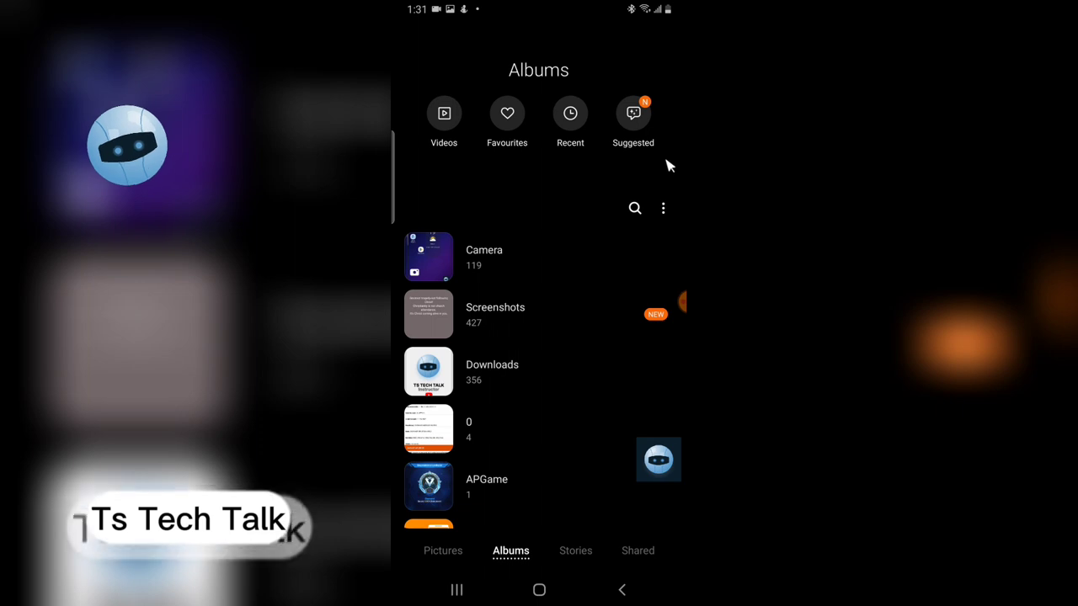
Open the Recycle bin from the Albums tab's More options menu
left_click(667, 208)
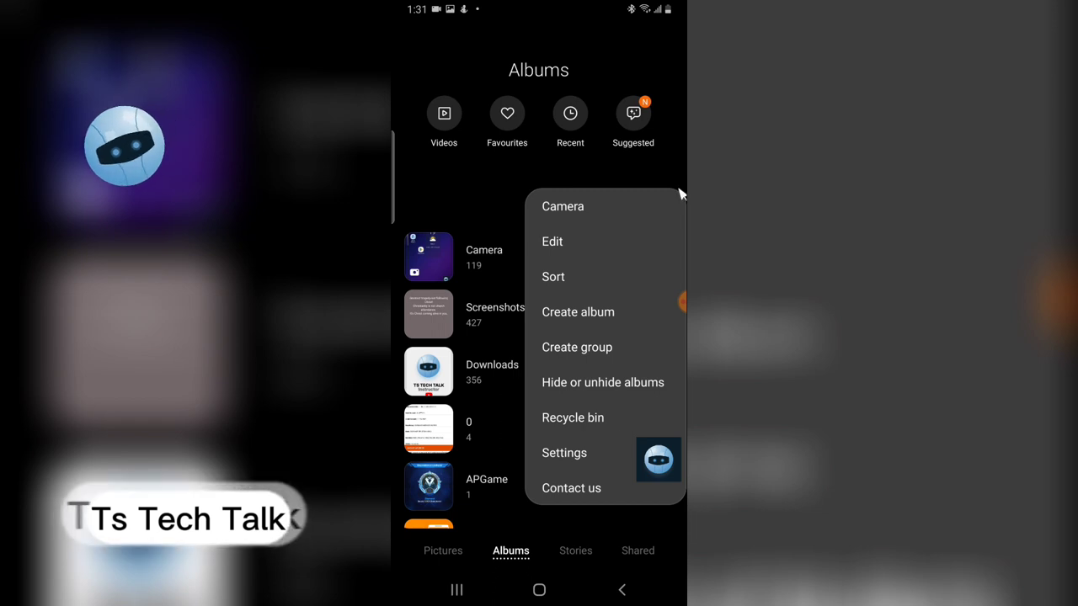
left_click(580, 419)
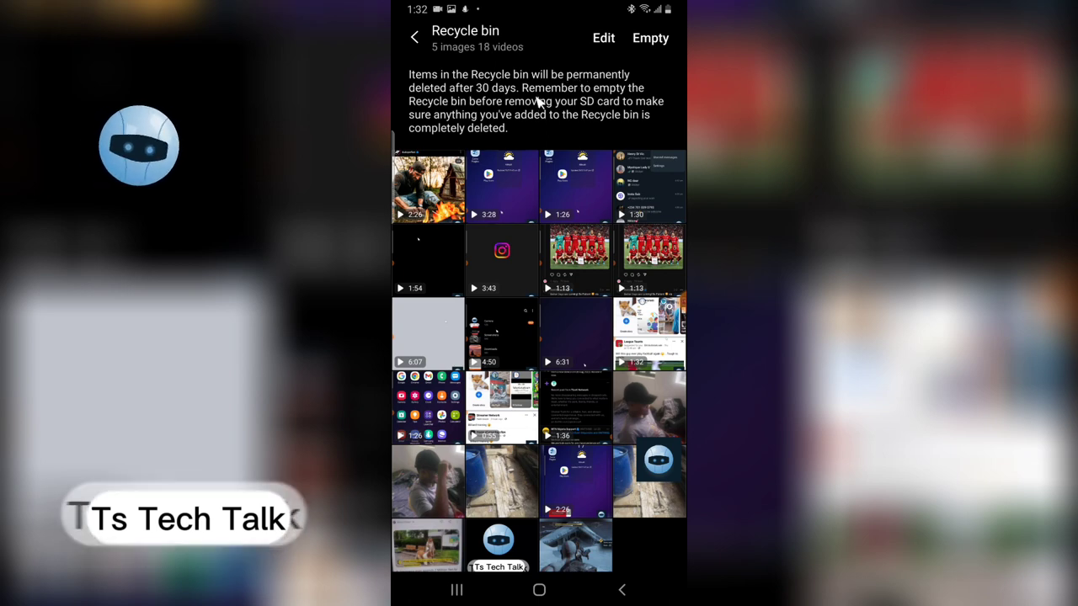
Scroll the Recycle bin and play the 2:26 deleted video
scroll(539, 102, "down", 1)
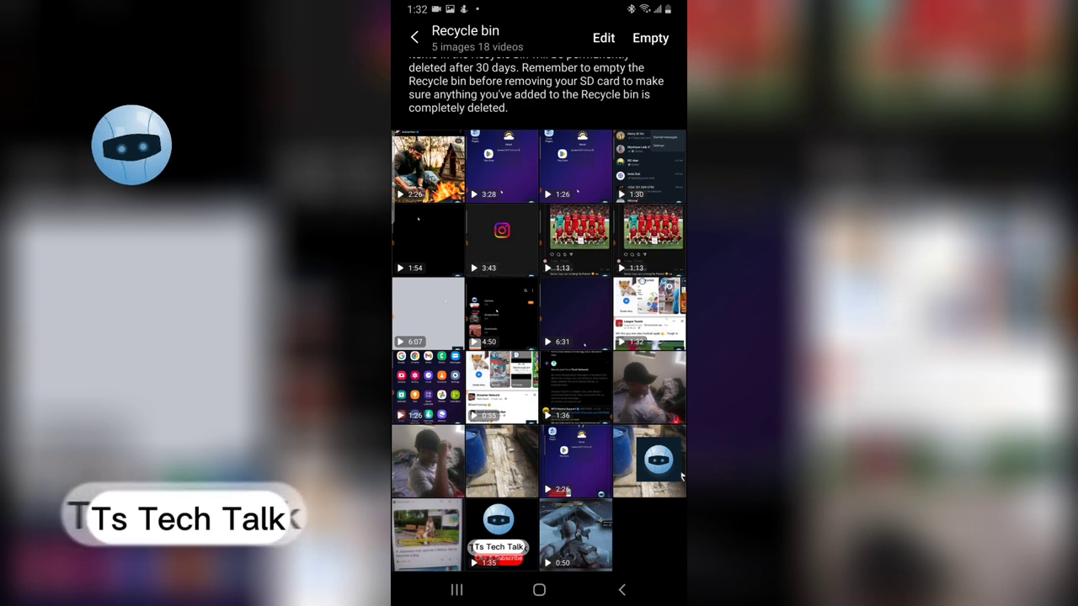
left_click(577, 474)
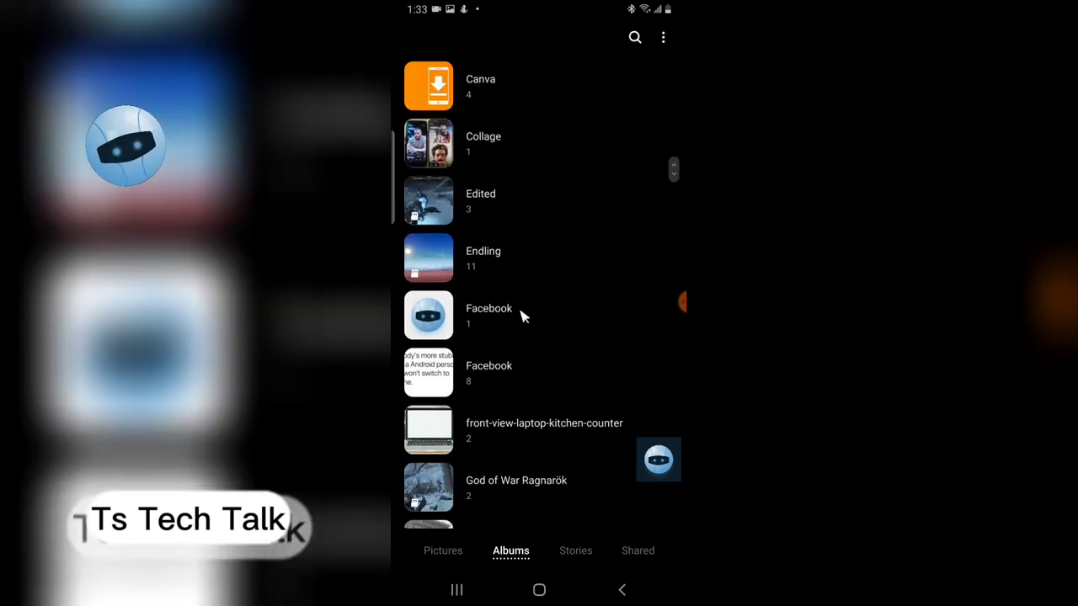
left_click(497, 193)
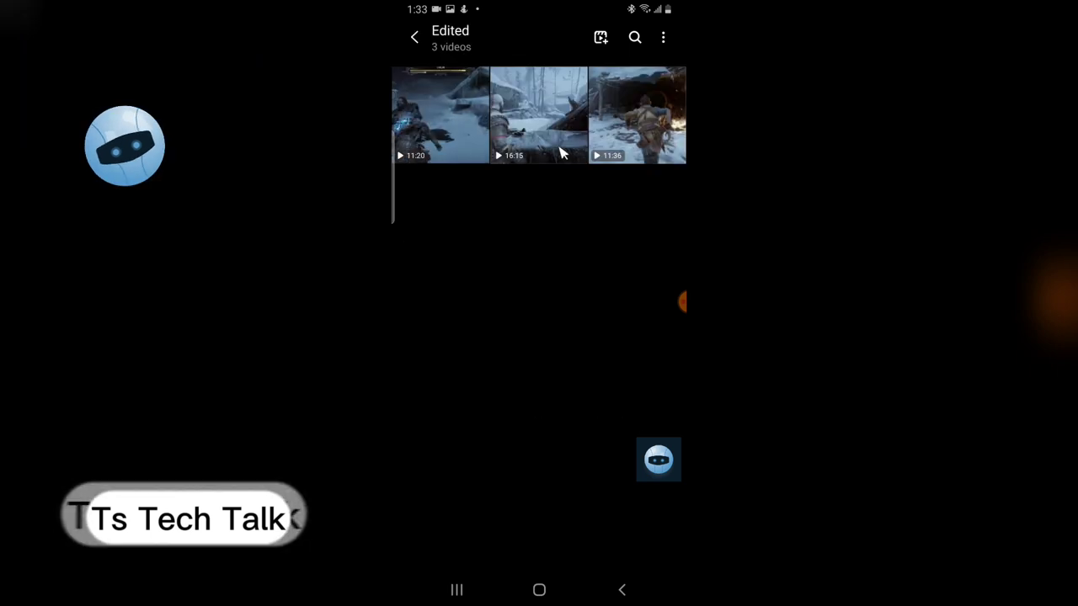
left_click(418, 44)
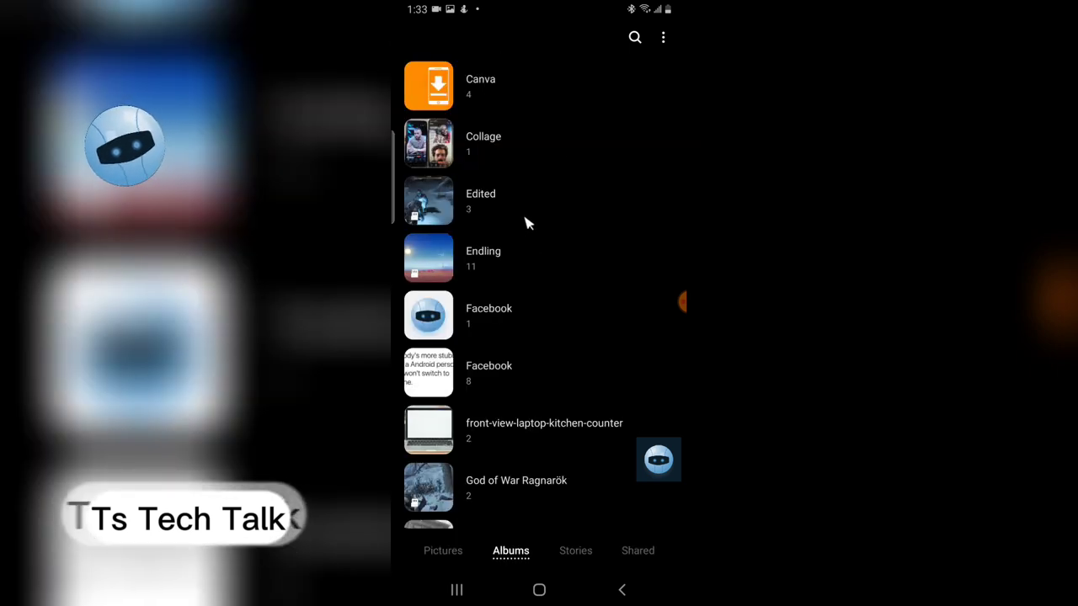
scroll(529, 218, "up", 5)
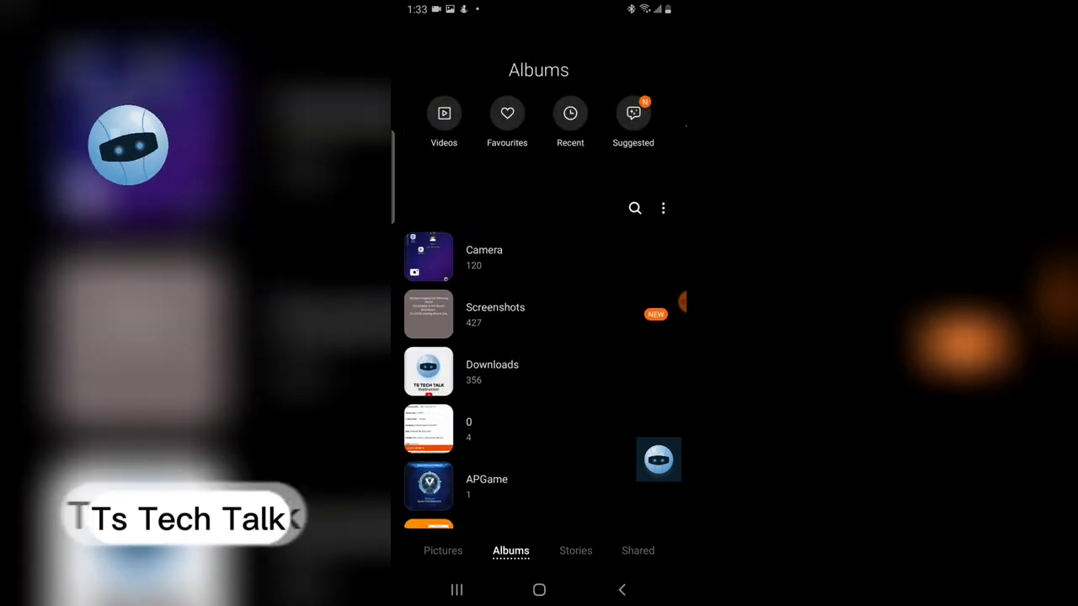
left_click(664, 210)
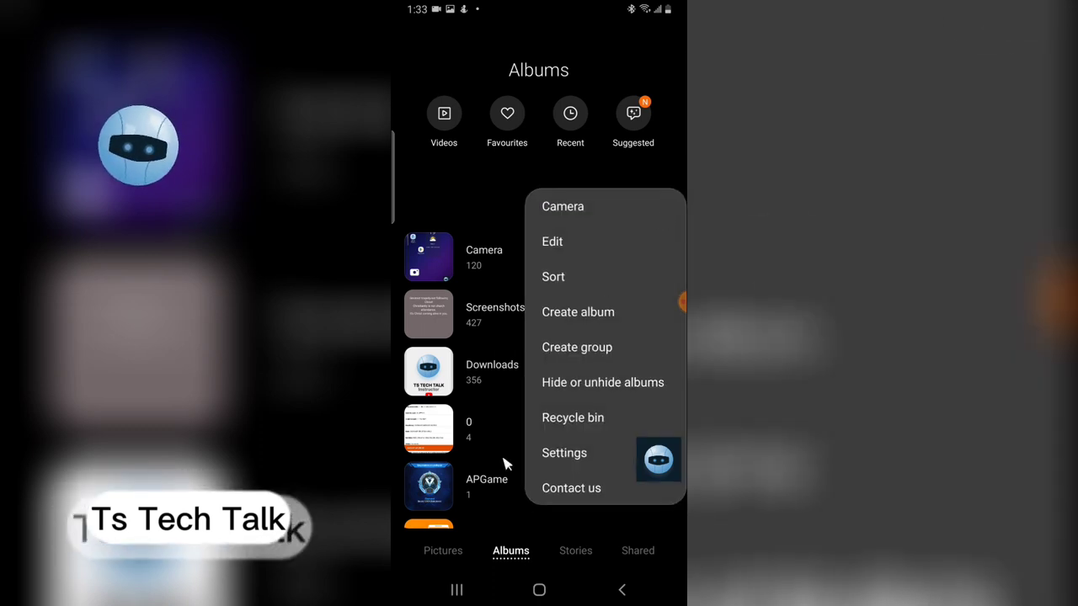
left_click(564, 454)
scroll(590, 429, "down", 5)
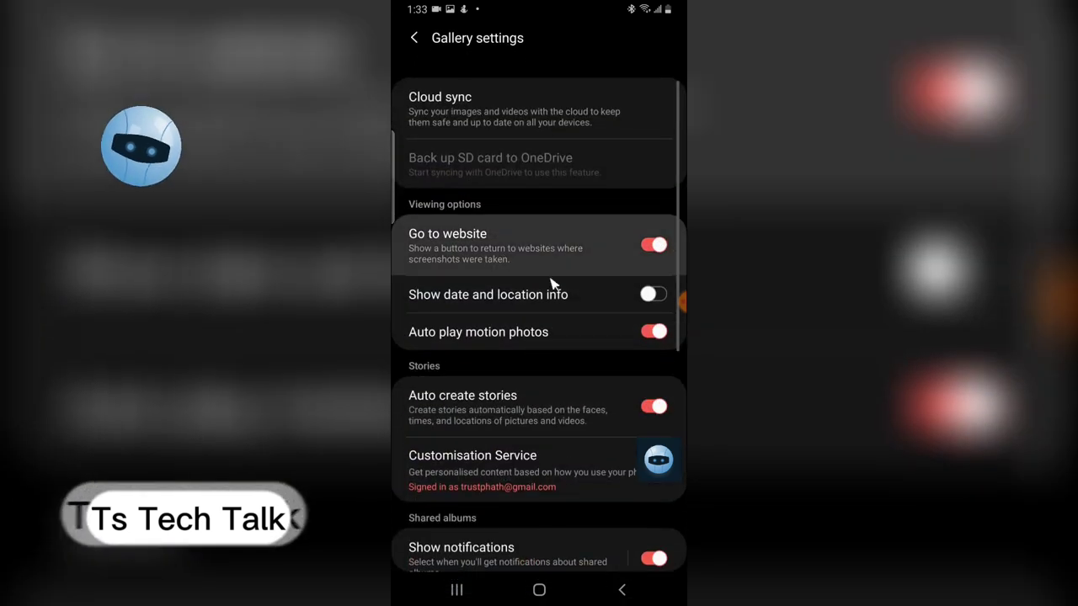
scroll(617, 405, "down", 2)
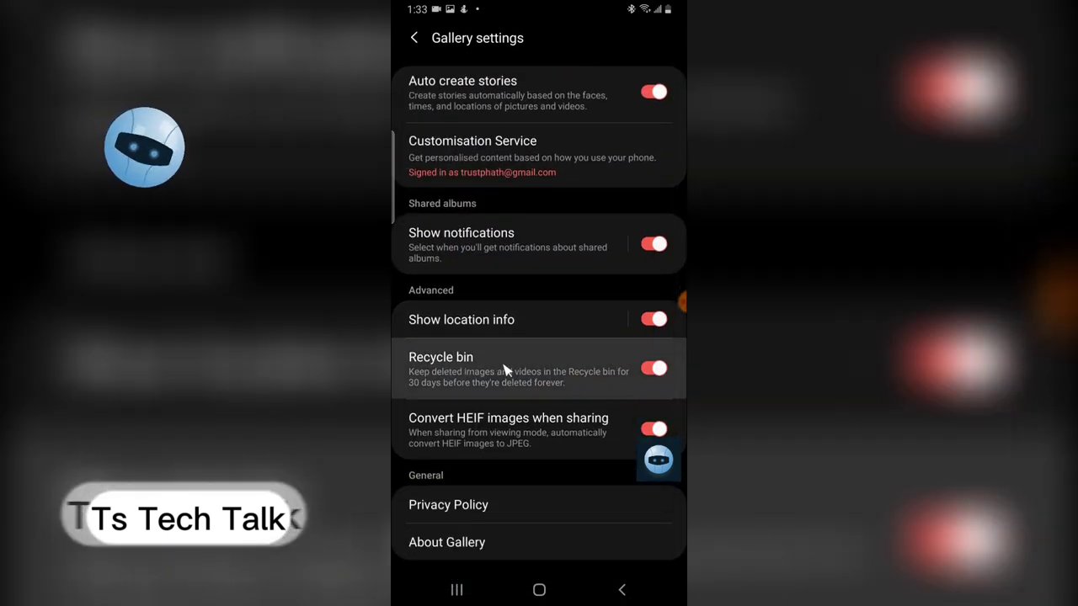
left_click(657, 367)
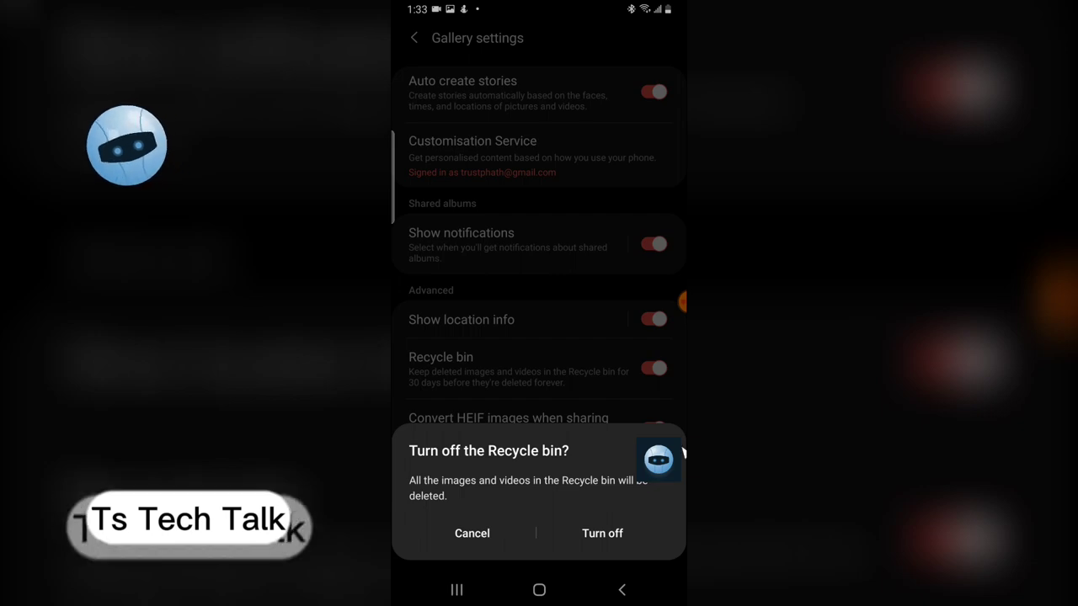
left_click(496, 549)
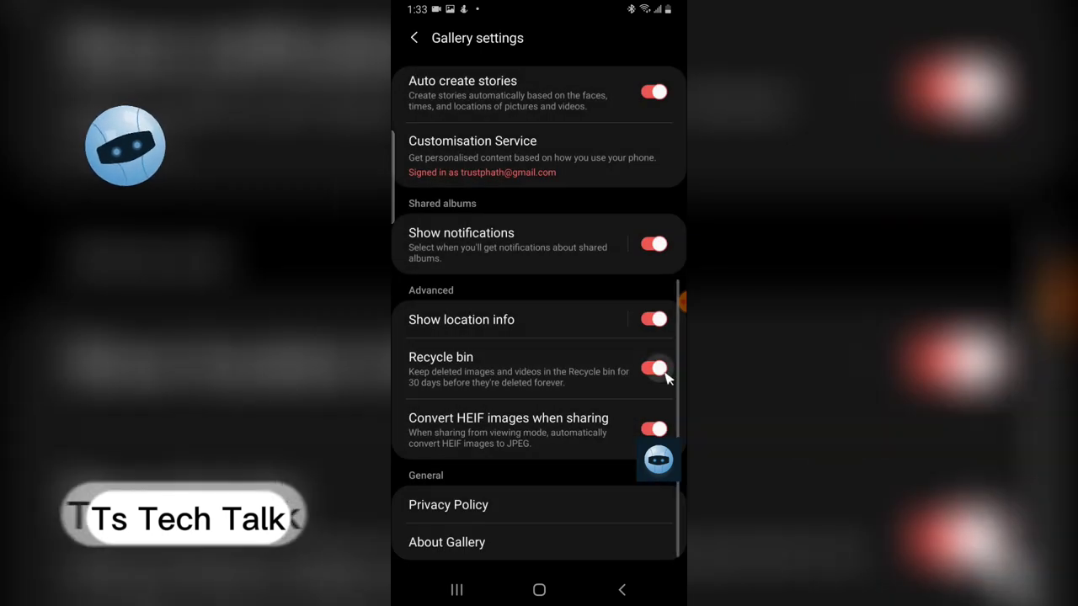
left_click(413, 38)
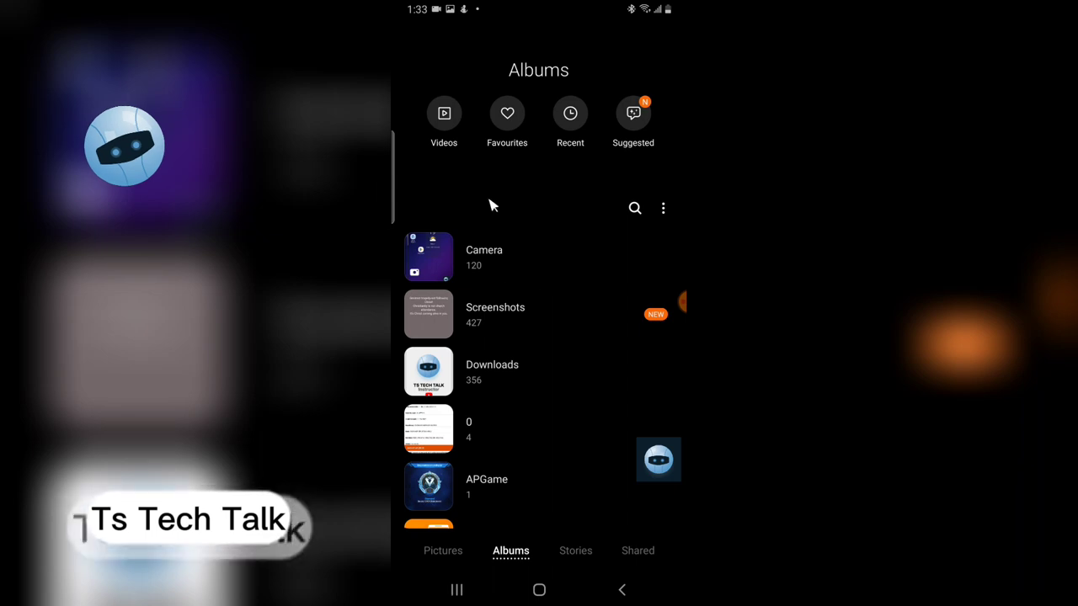
In Screenshots, trash the 'Before I announce my heart owner' image, then return to Albums
left_click(487, 313)
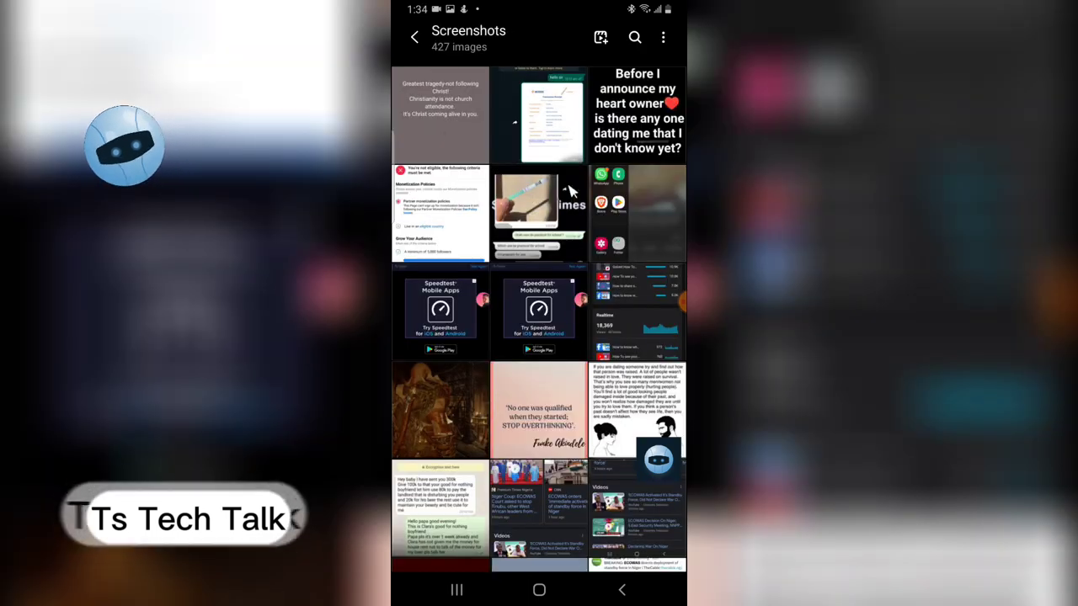
left_click(517, 157)
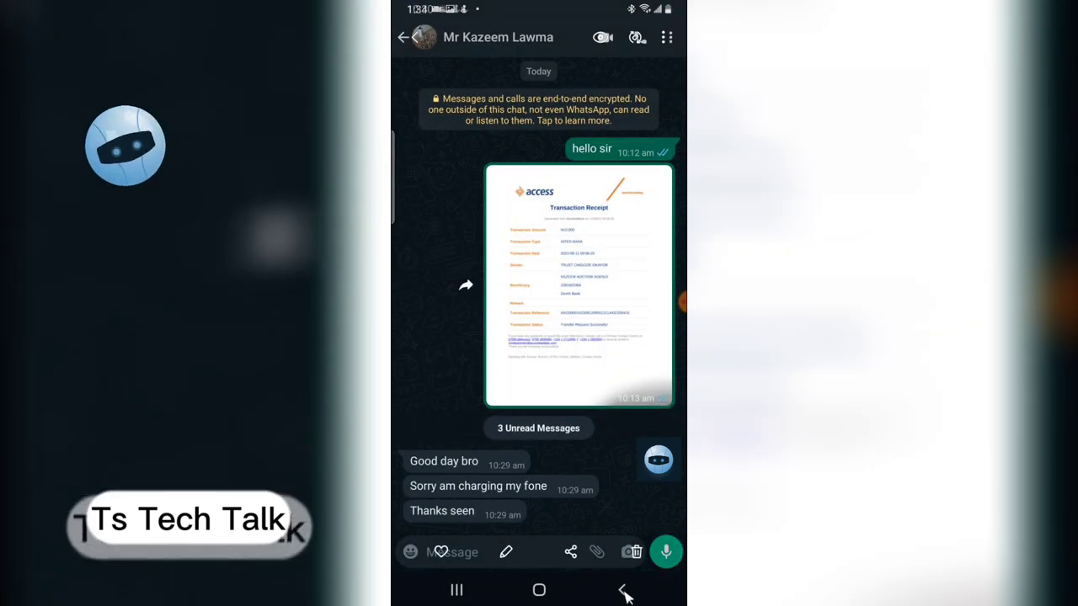
left_click(621, 589)
left_click(647, 101)
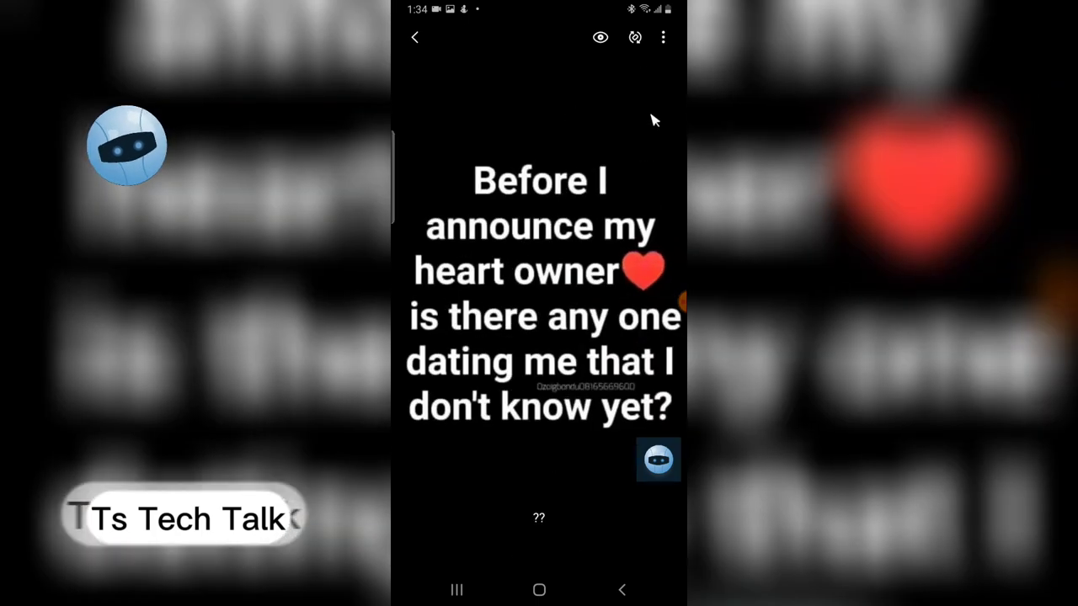
left_click(642, 562)
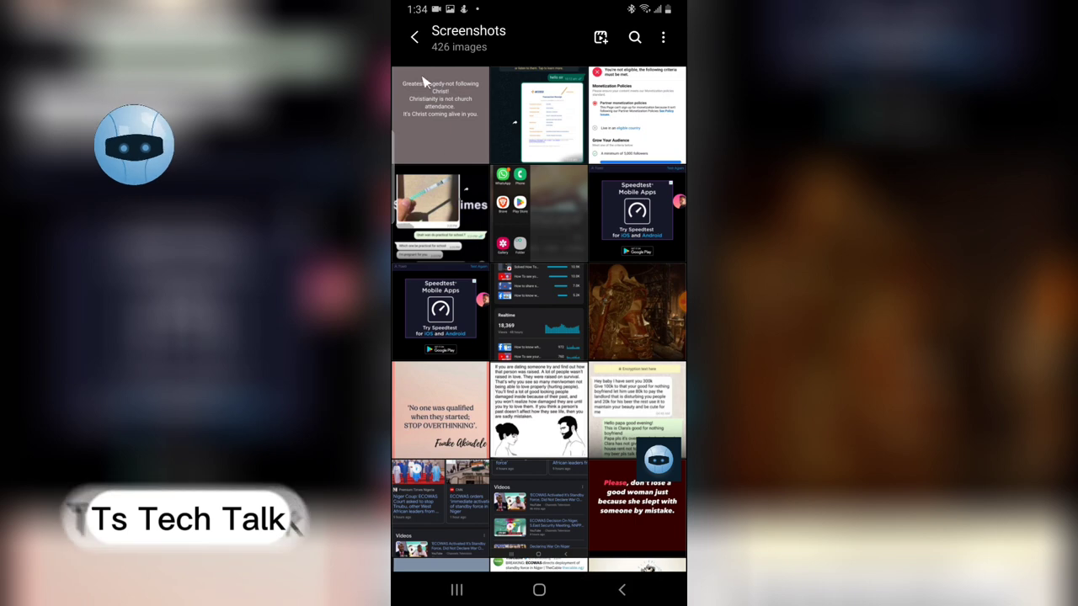
left_click(413, 36)
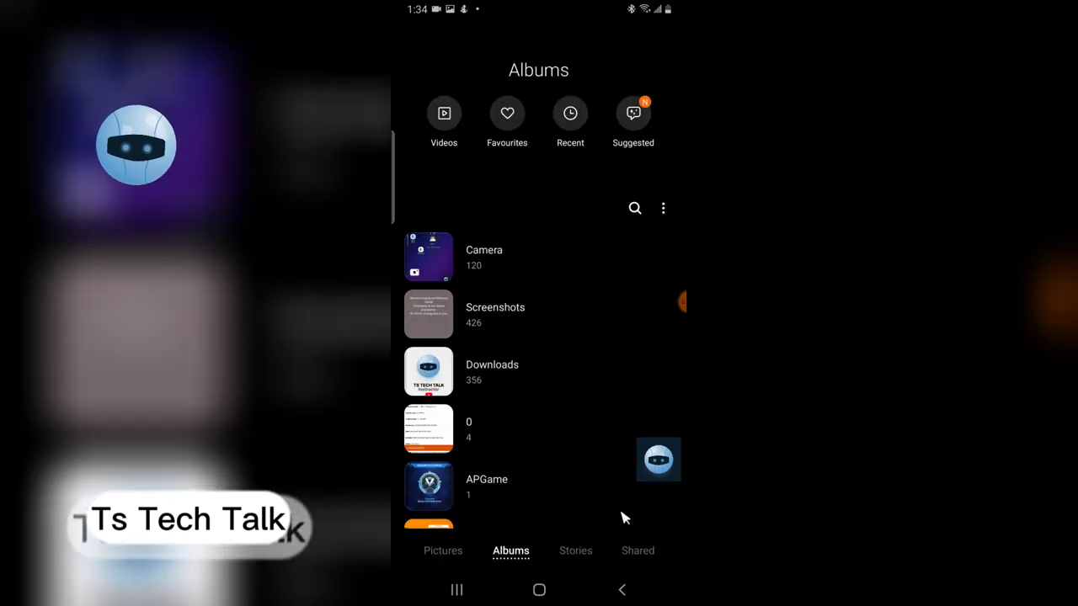
scroll(549, 457, "down", 15)
scroll(567, 446, "up", 5)
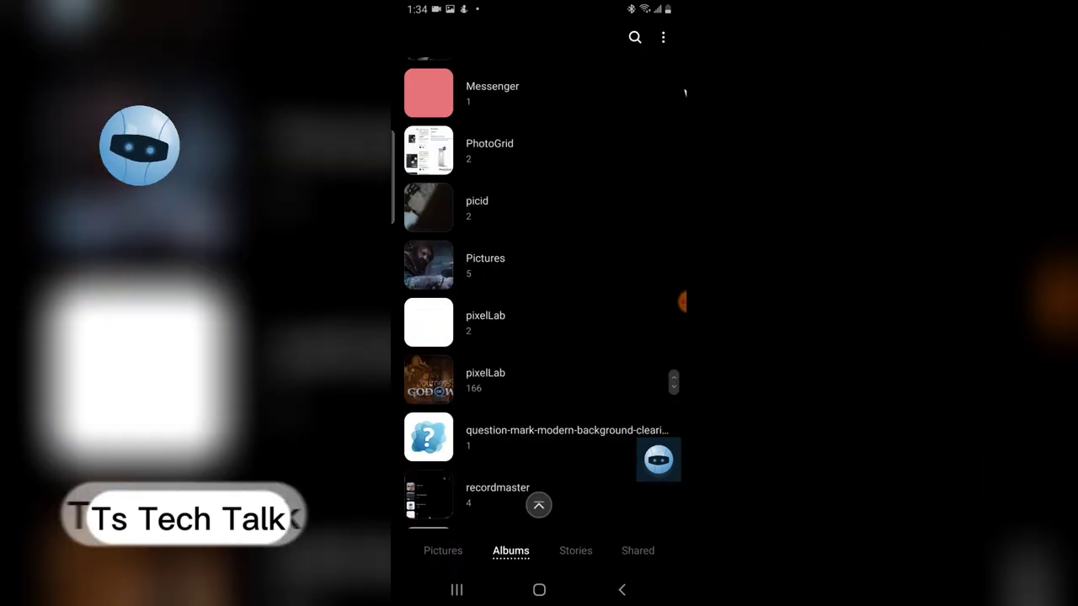
left_click(663, 41)
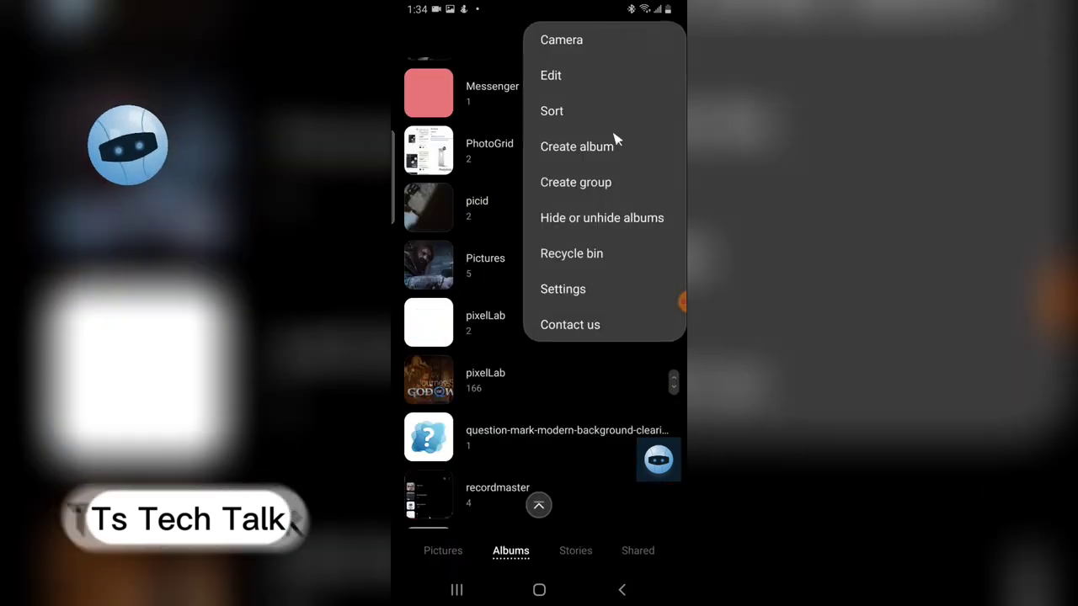
left_click(602, 255)
left_click(419, 197)
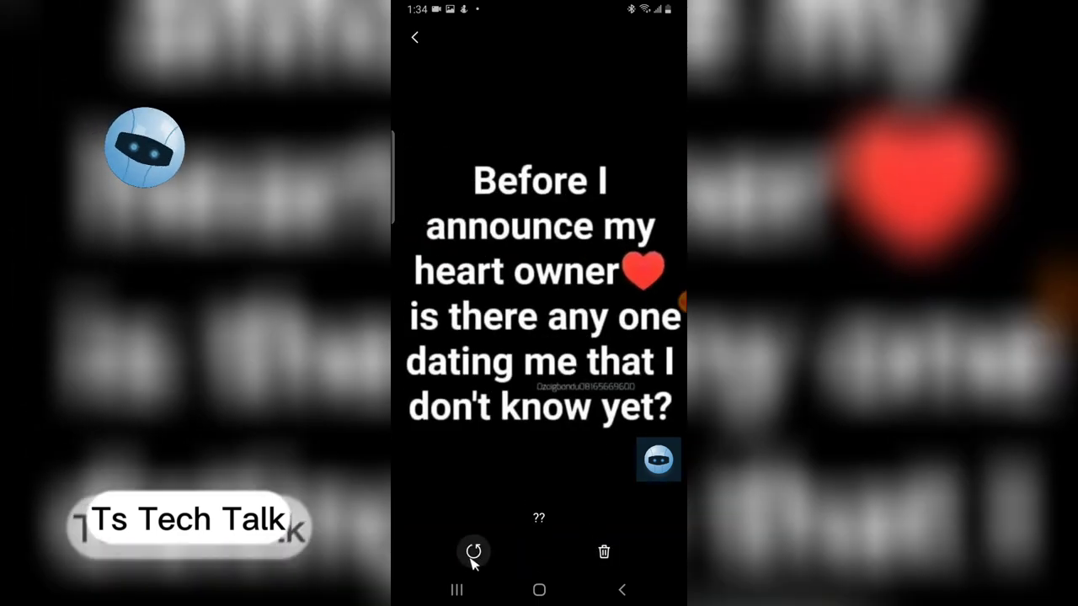
left_click(473, 552)
left_click(621, 589)
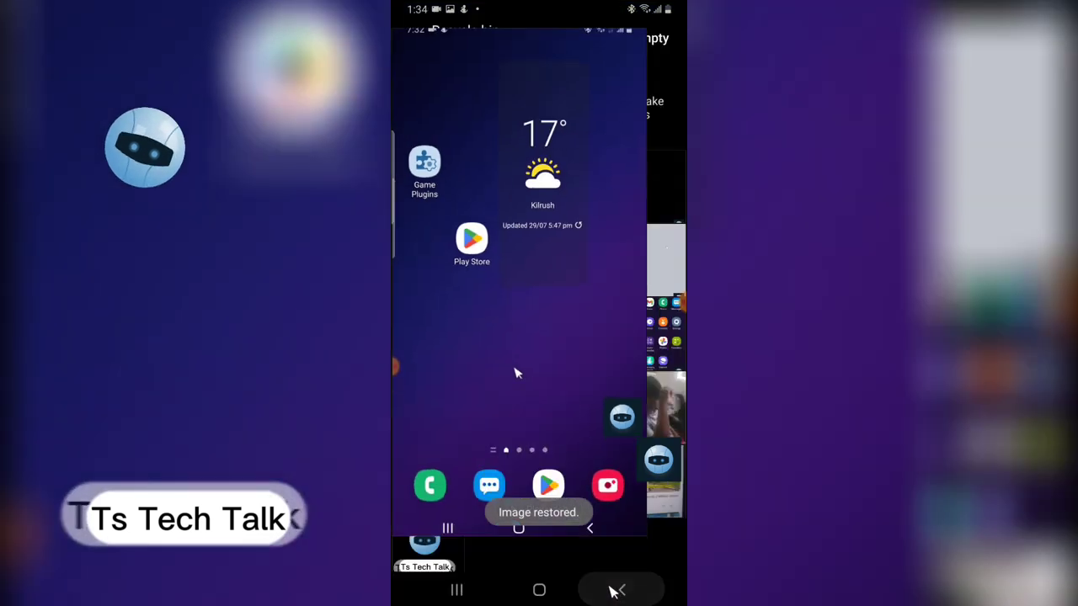
left_click(620, 589)
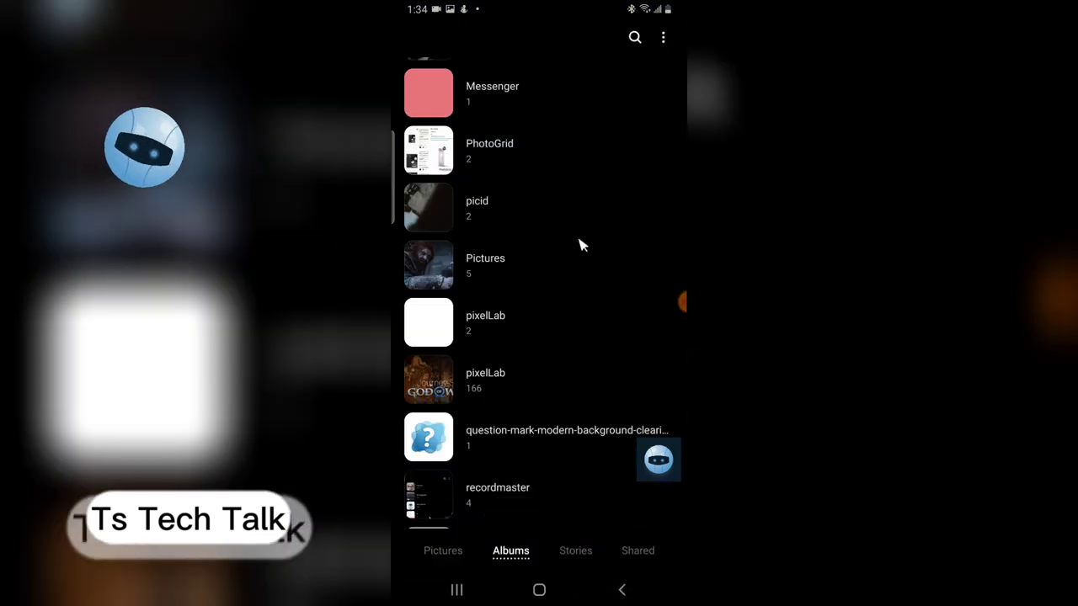
scroll(578, 241, "down", 3)
scroll(577, 241, "up", 10)
scroll(577, 249, "up", 2)
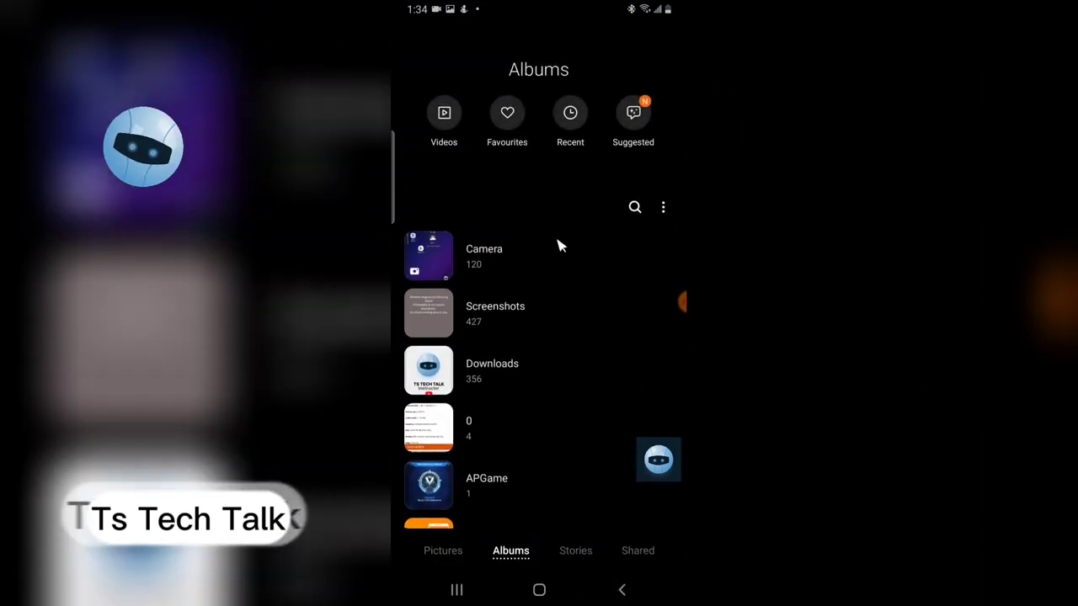
Trash the 'Before I announce my heart owner' screenshot again and return to Albums
left_click(516, 316)
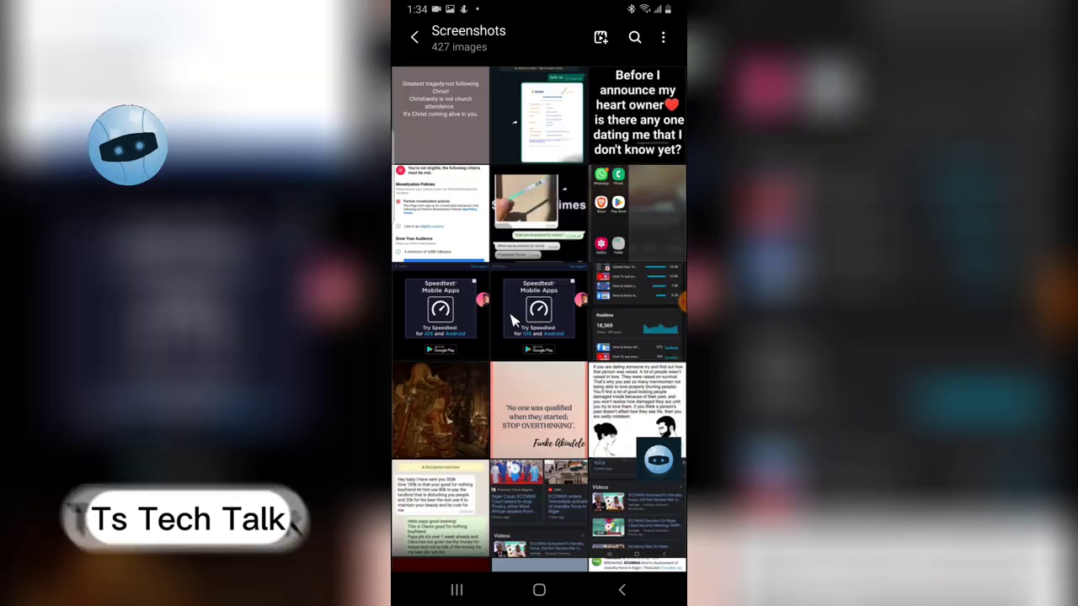
left_click(638, 139)
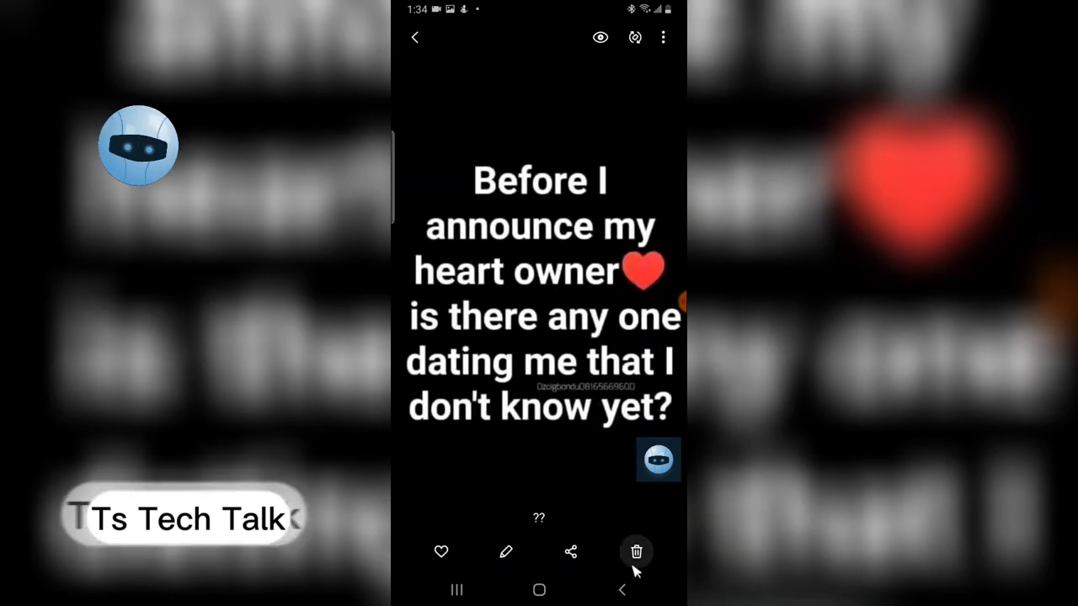
left_click(636, 552)
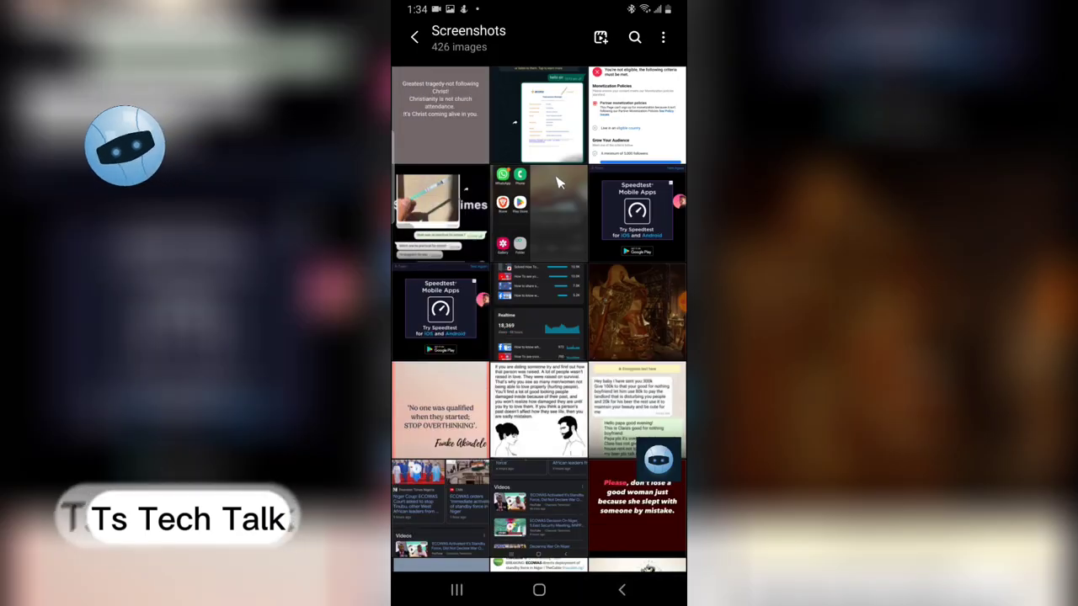
left_click(414, 37)
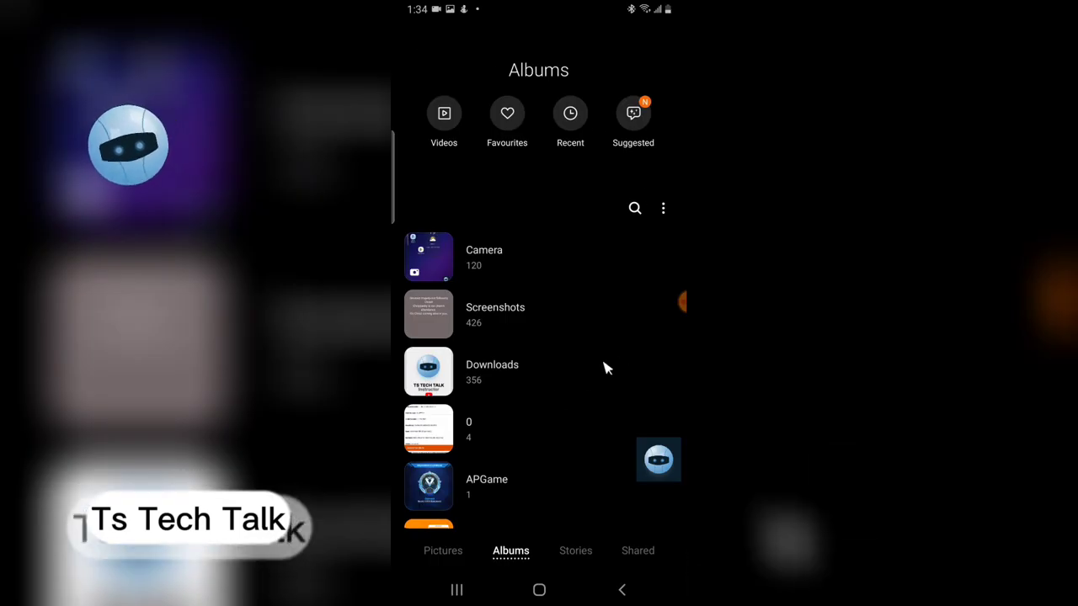
In the Recycle bin, permanently delete the heart-owner screenshot
left_click(662, 209)
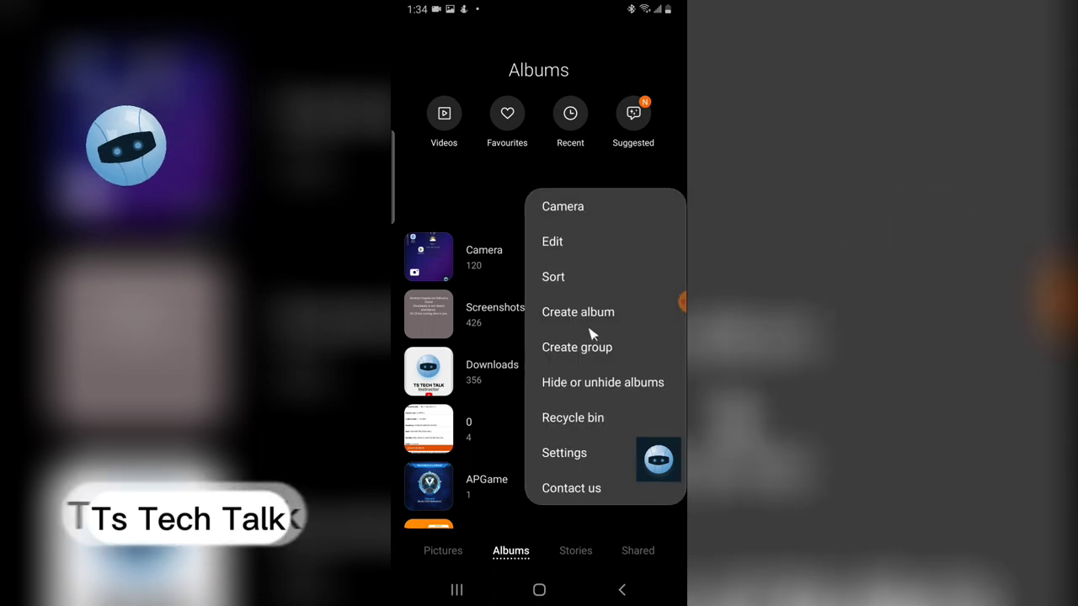
left_click(581, 418)
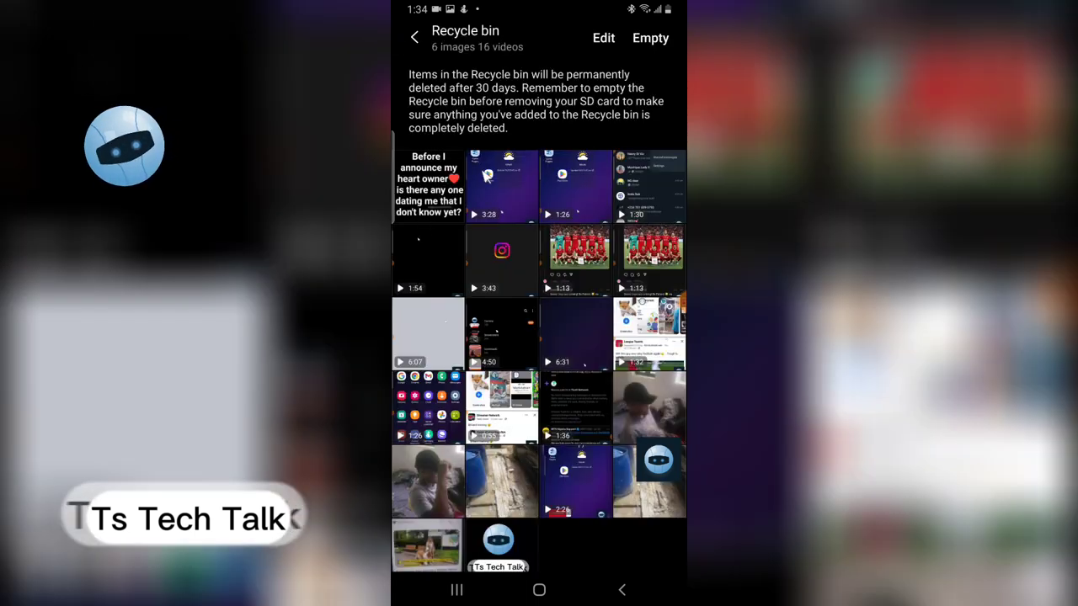
left_click(456, 181)
left_click(604, 552)
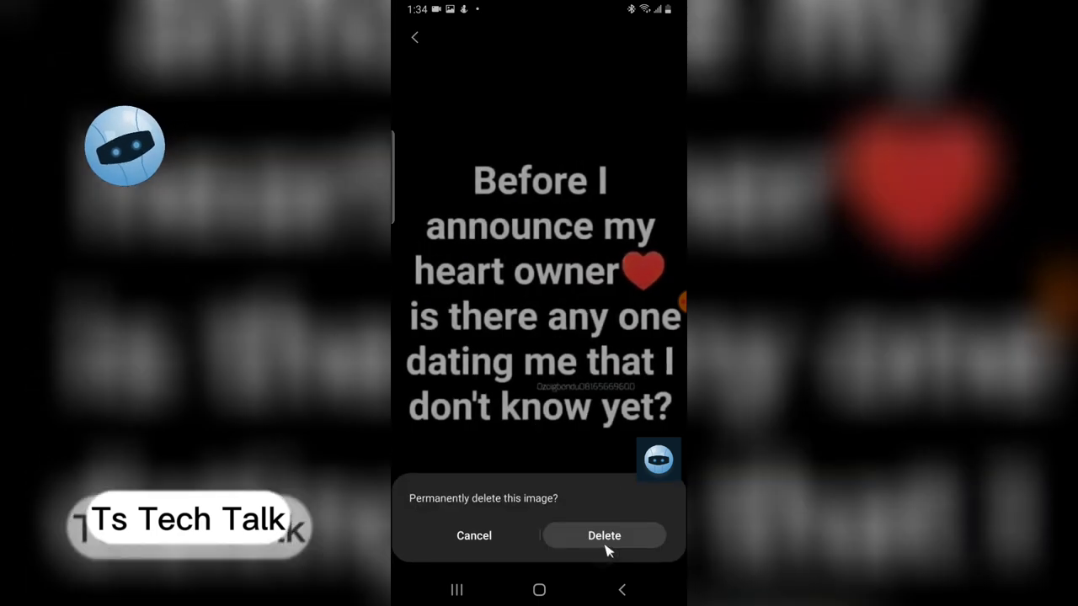
left_click(600, 533)
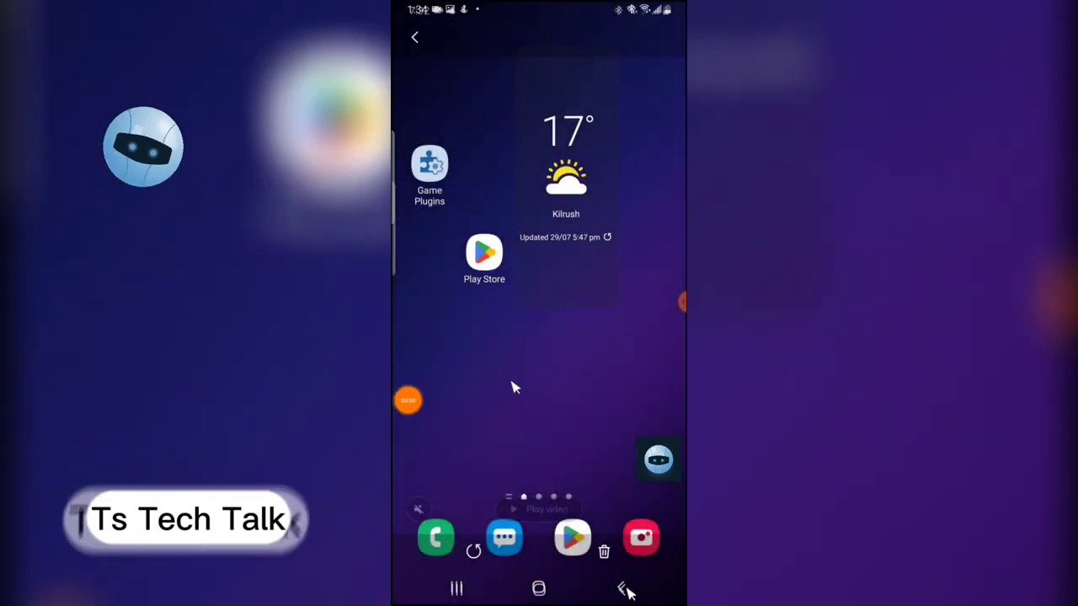
left_click(624, 589)
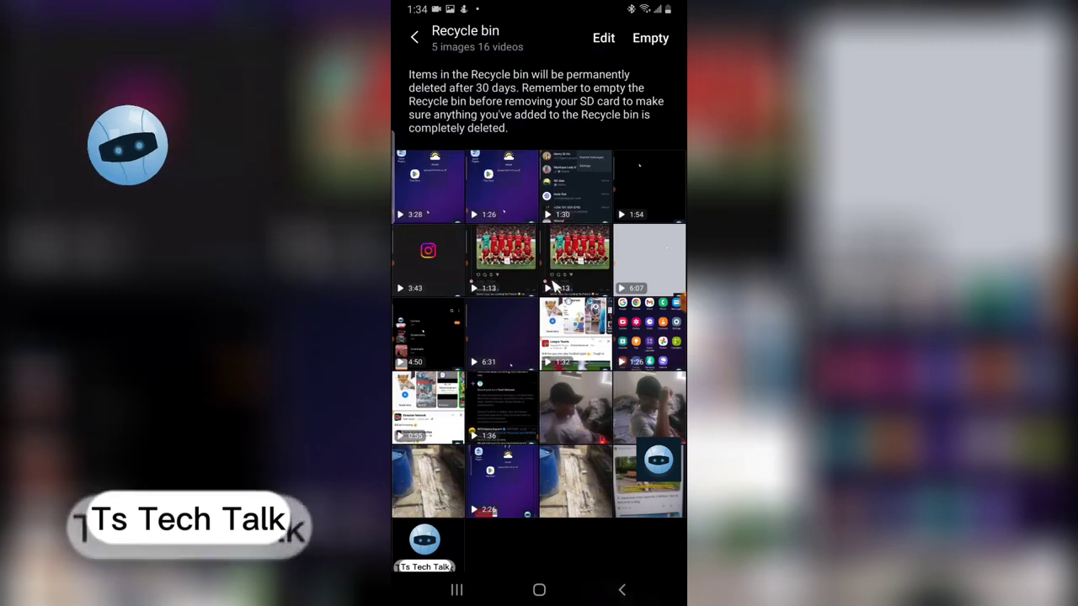
Empty all remaining items from the Recycle bin
left_click(645, 39)
left_click(568, 537)
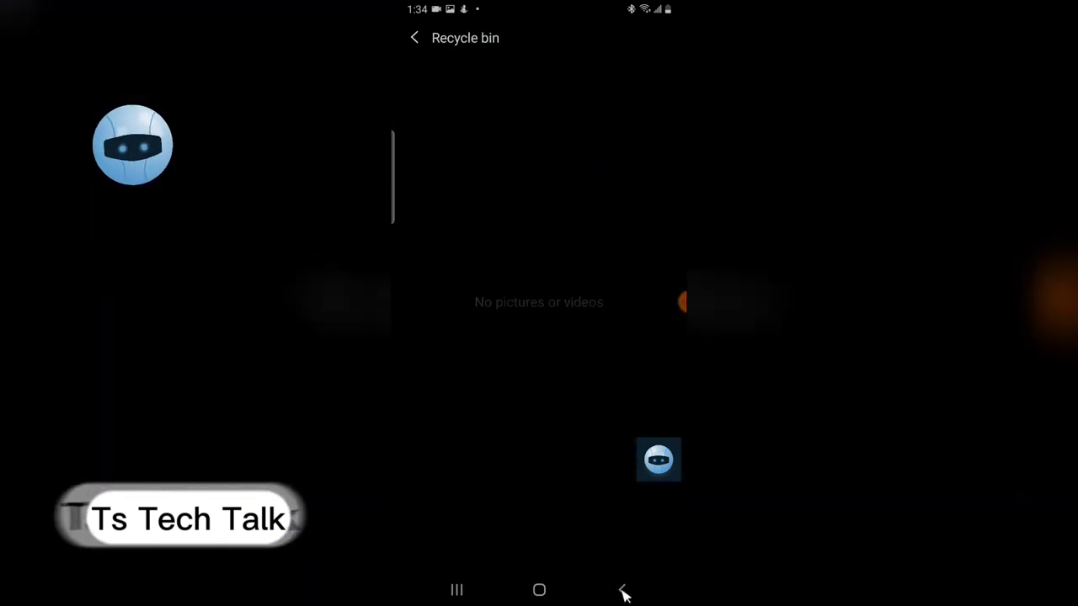
left_click(622, 591)
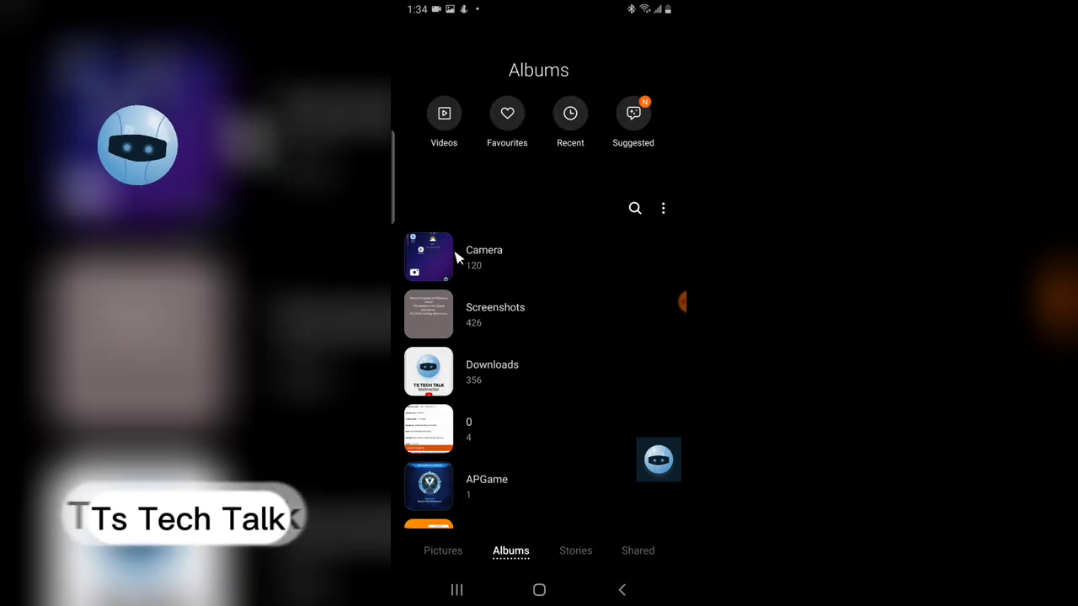
left_click(512, 325)
Move the two Speedtest screenshots, including the 2.21 Mbps one, to the Recycle bin
left_click(641, 211)
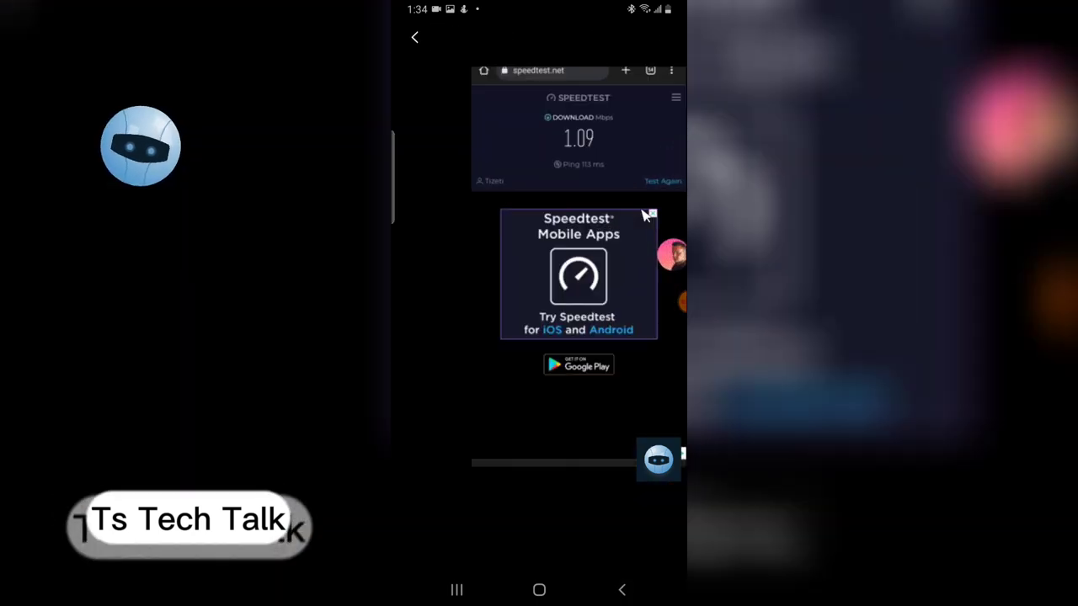
left_click(637, 553)
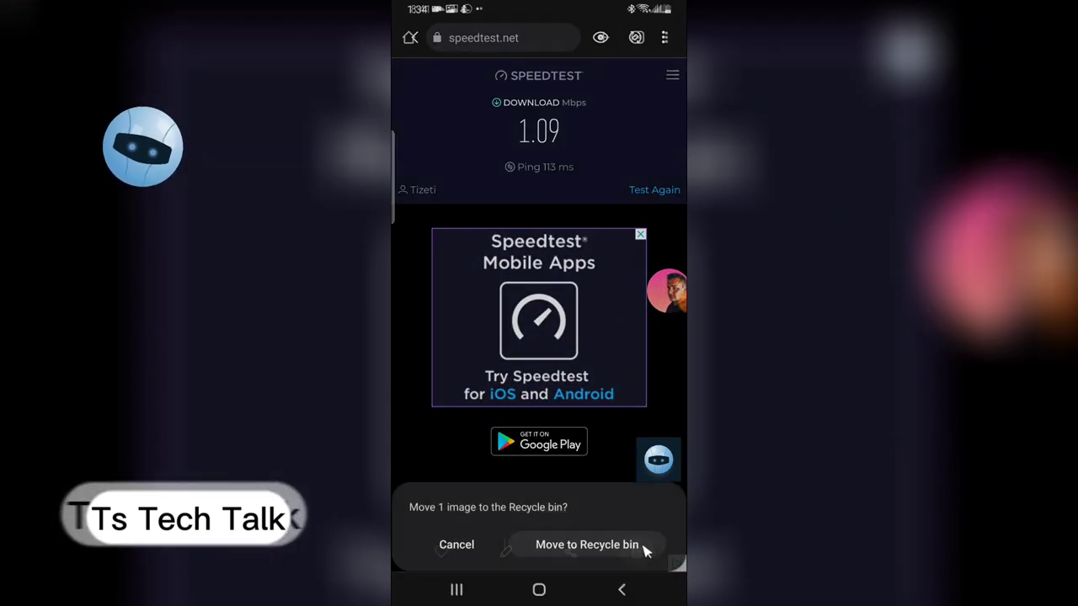
left_click(637, 544)
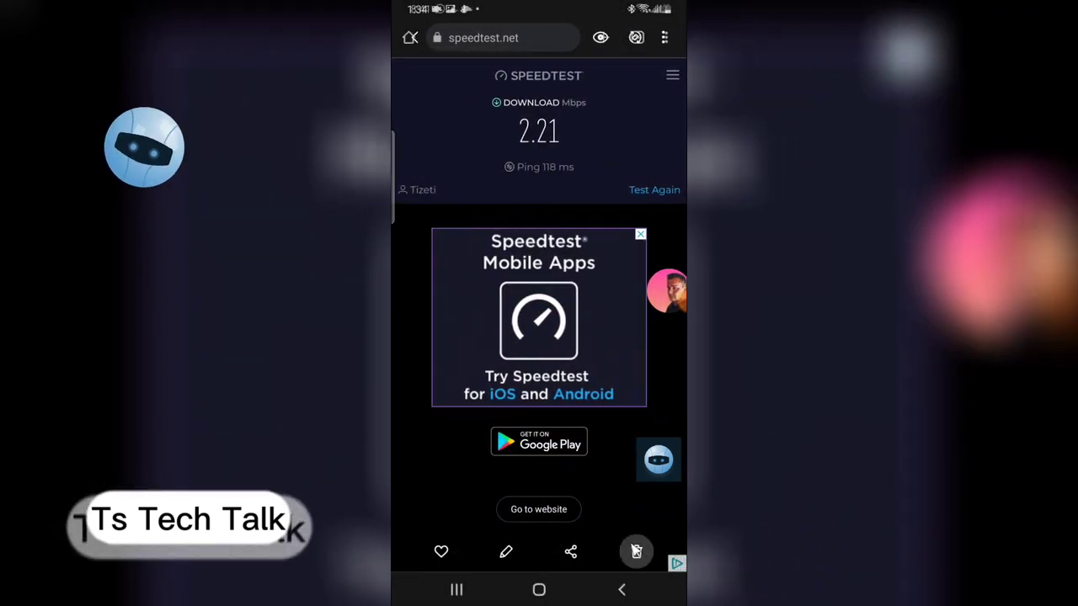
left_click(635, 551)
left_click(657, 543)
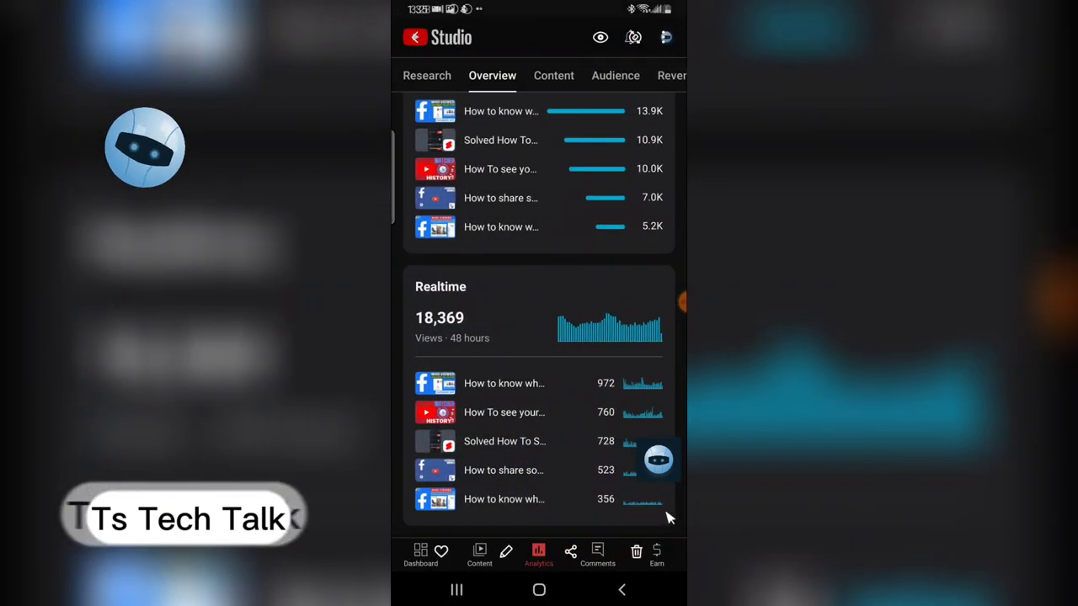
left_click(624, 589)
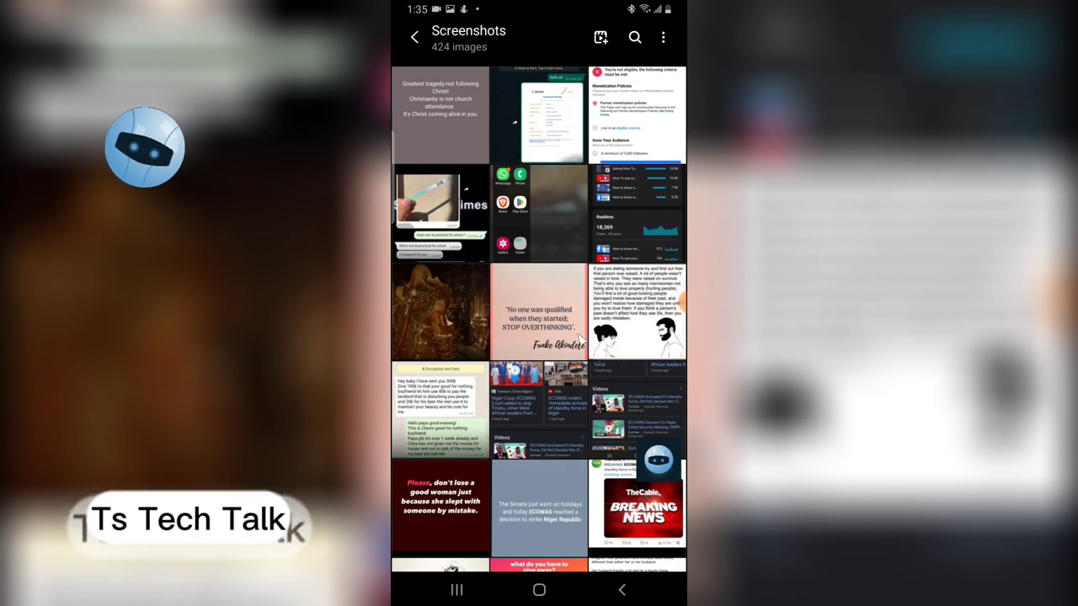
Move the 'No one was qualified' screenshot to the Recycle bin and return to Albums
left_click(528, 333)
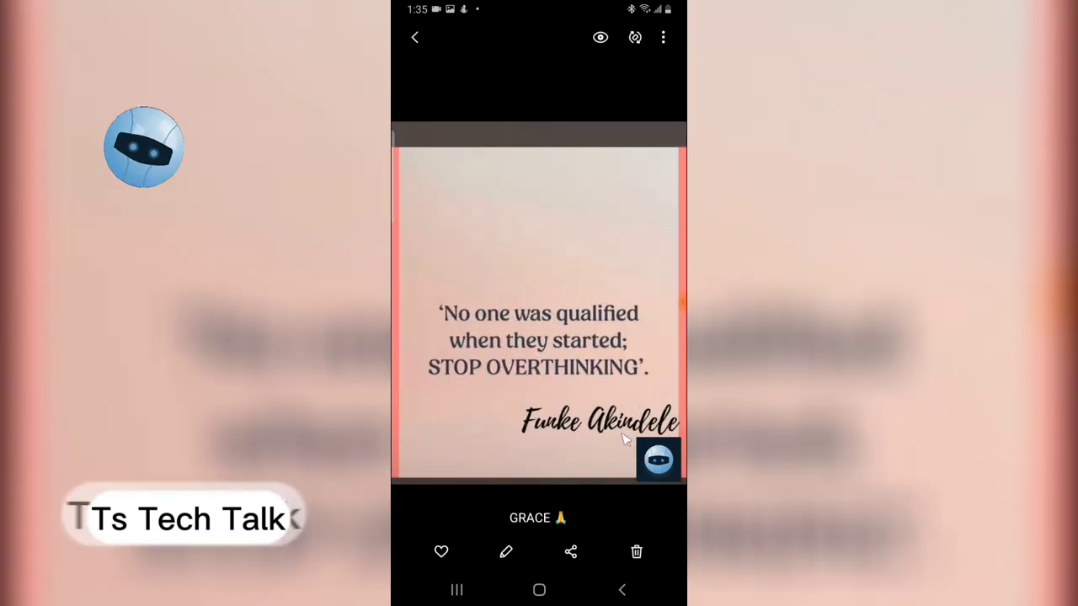
left_click(637, 551)
left_click(640, 532)
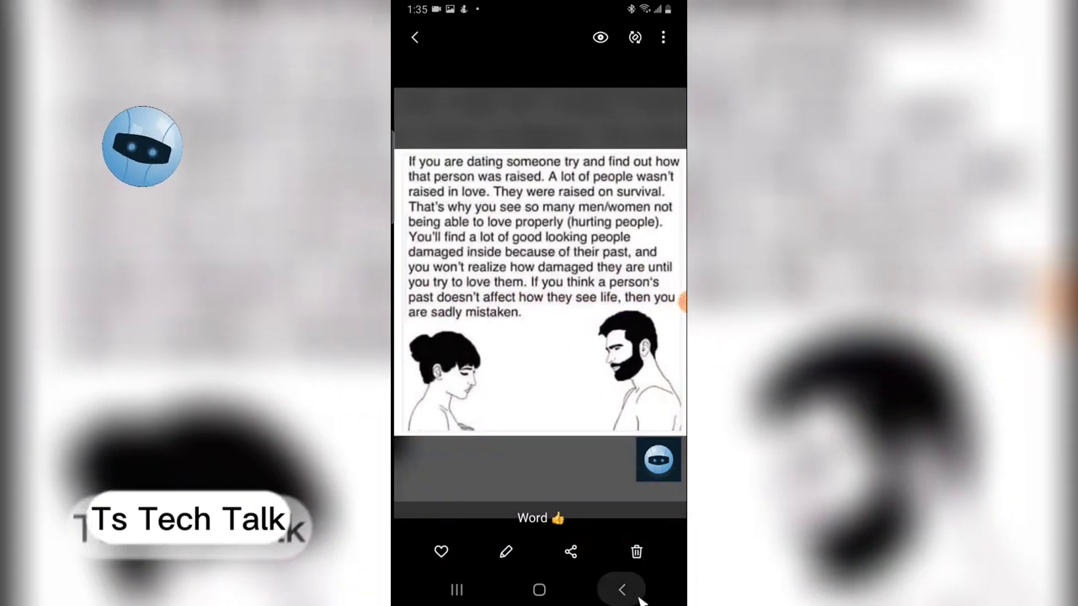
left_click(621, 589)
left_click(417, 42)
left_click(663, 208)
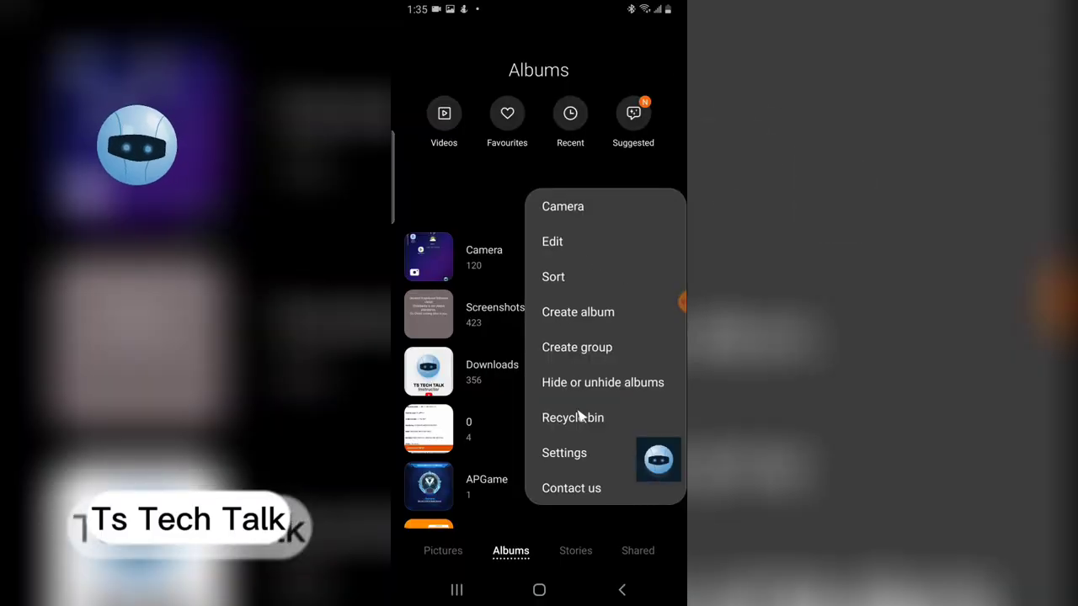
Check the Recycle bin, then switch off the Recycle bin in Gallery settings and confirm Turn off
left_click(579, 416)
left_click(413, 37)
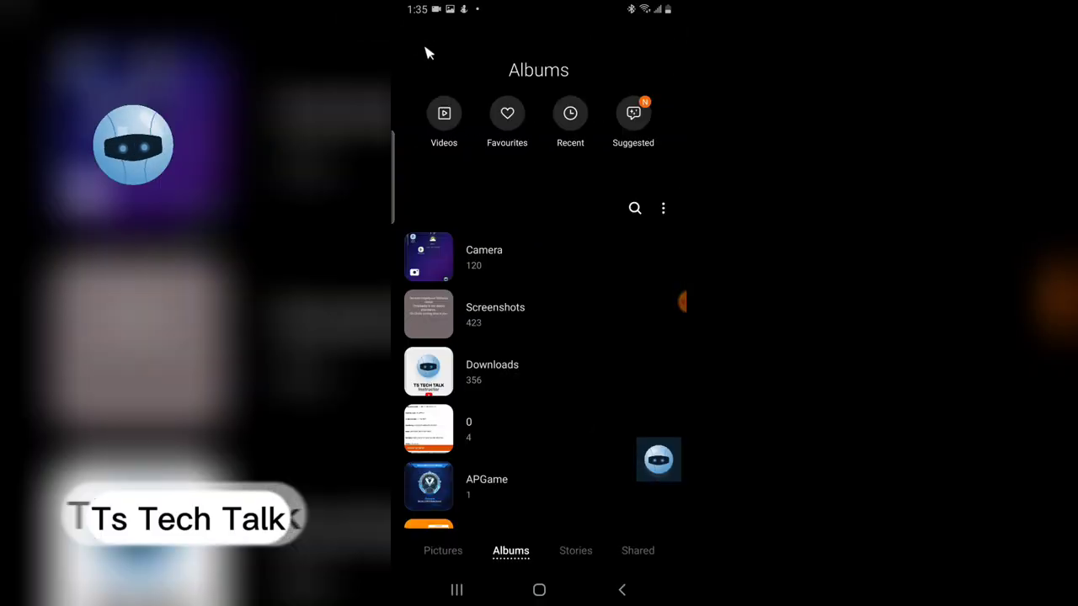
left_click(665, 208)
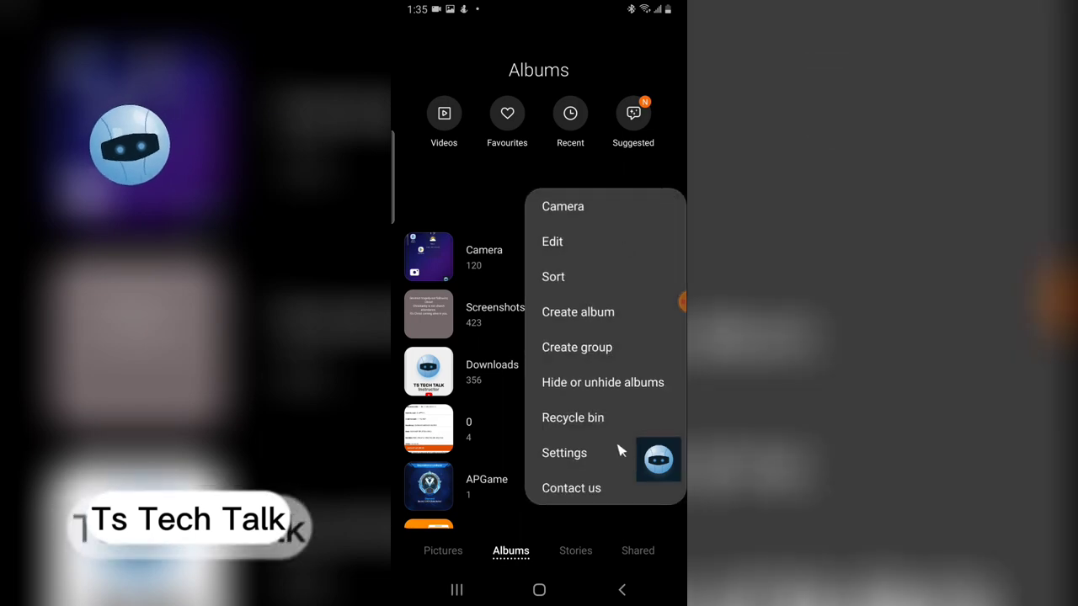
left_click(601, 464)
scroll(656, 370, "down", 5)
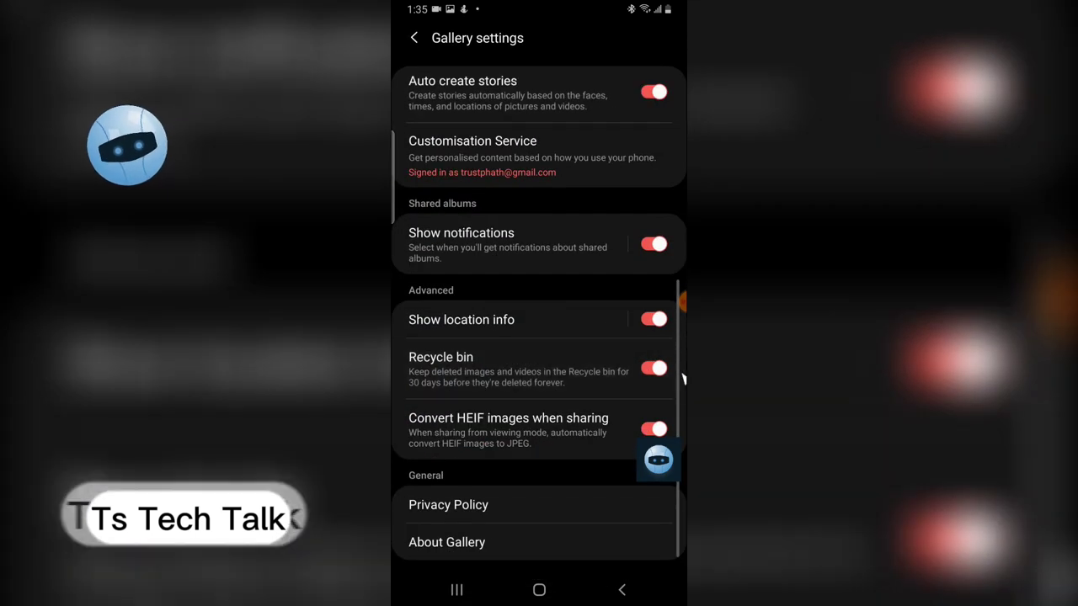
left_click(656, 369)
left_click(610, 539)
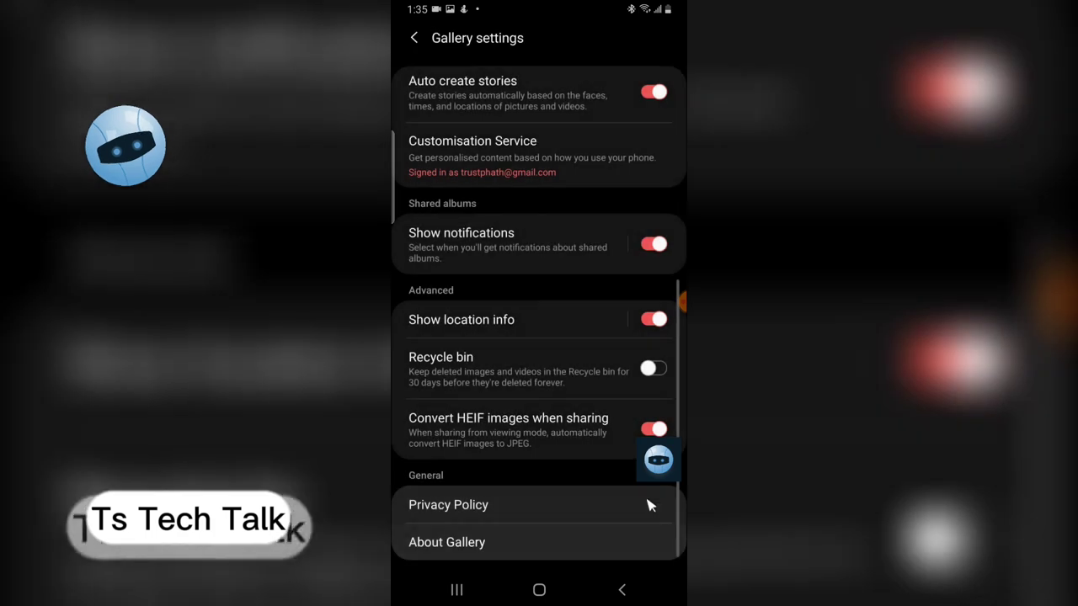
left_click(413, 38)
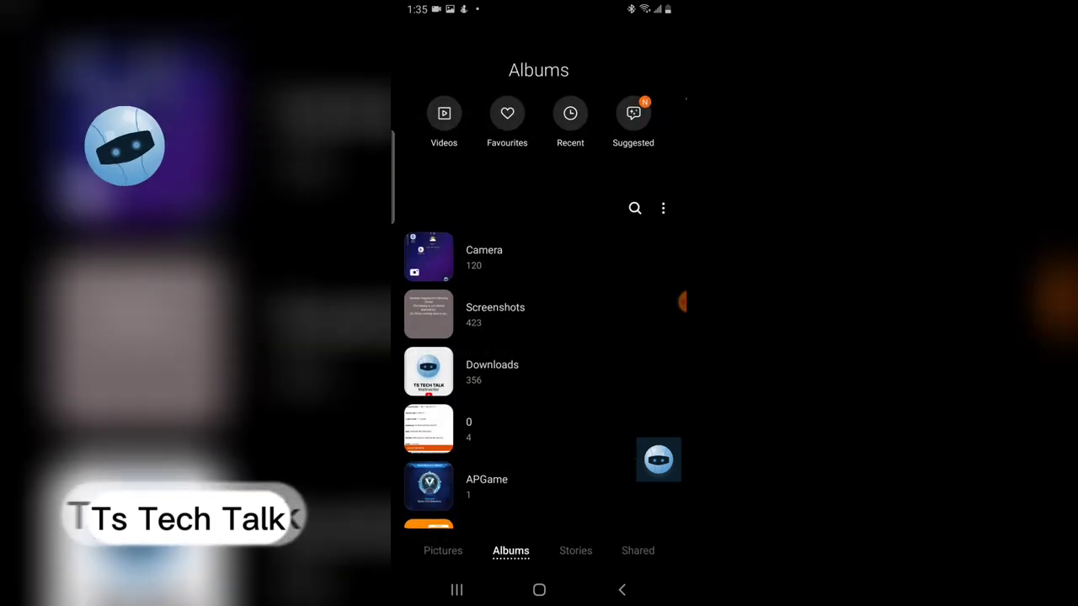
Start re-enabling the Recycle bin from More options, then choose Not now in the prompt
left_click(665, 207)
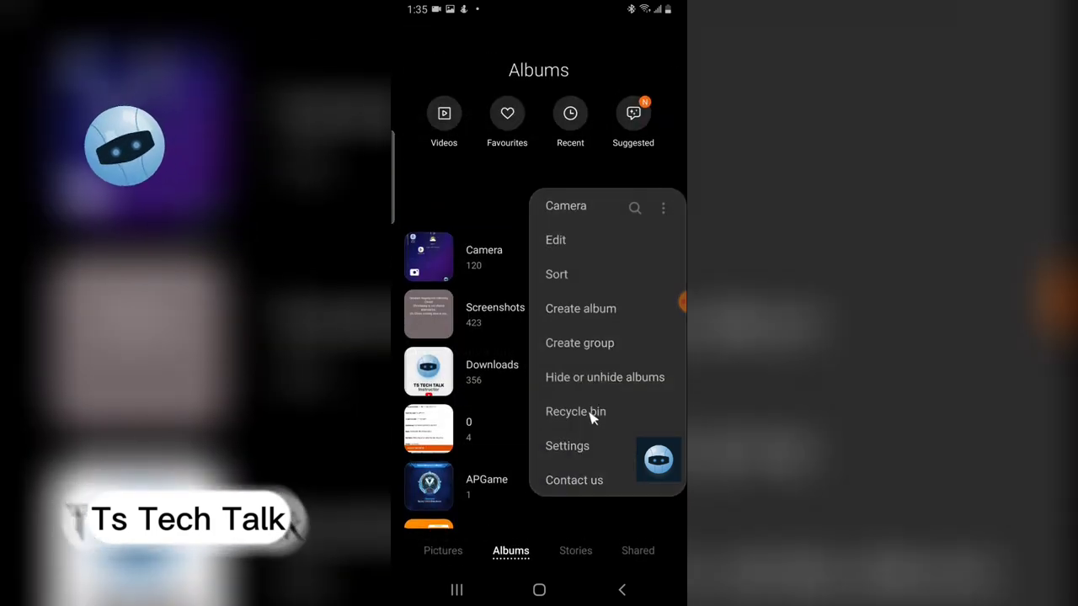
left_click(593, 414)
left_click(579, 543)
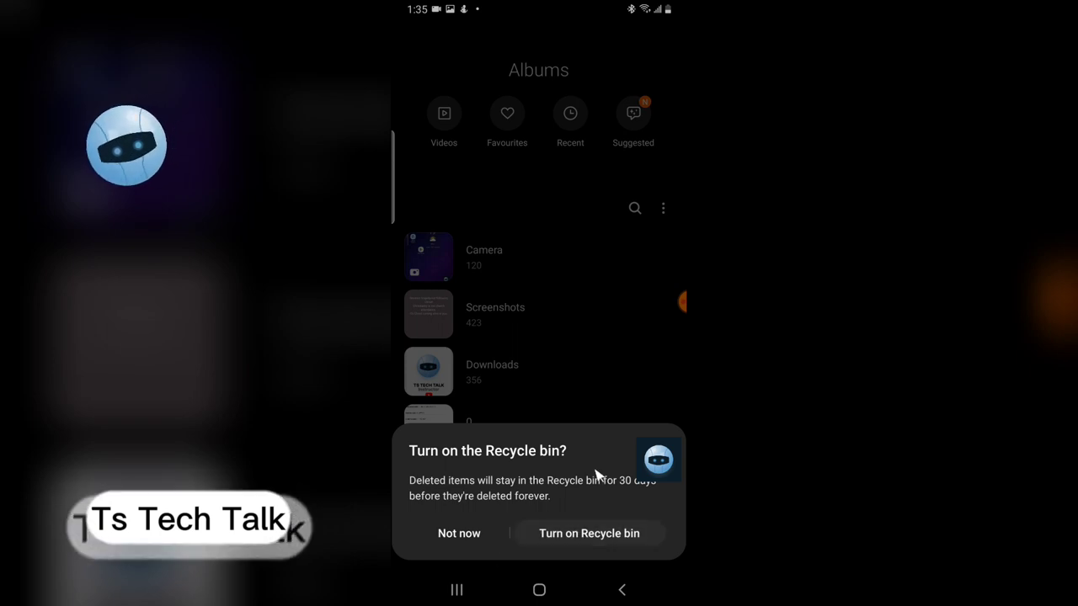
left_click(489, 534)
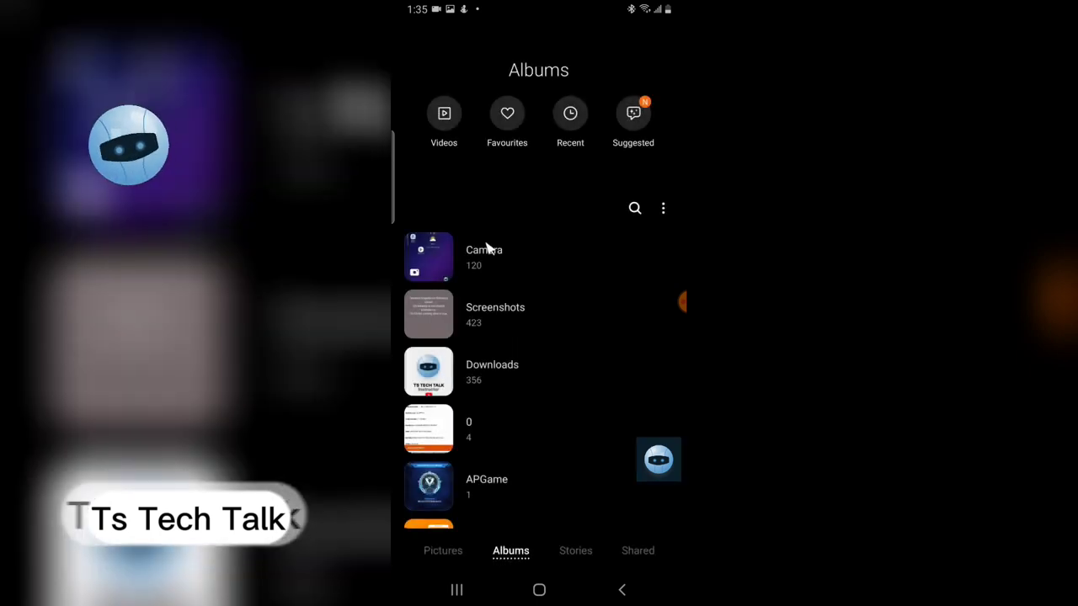
left_click(521, 320)
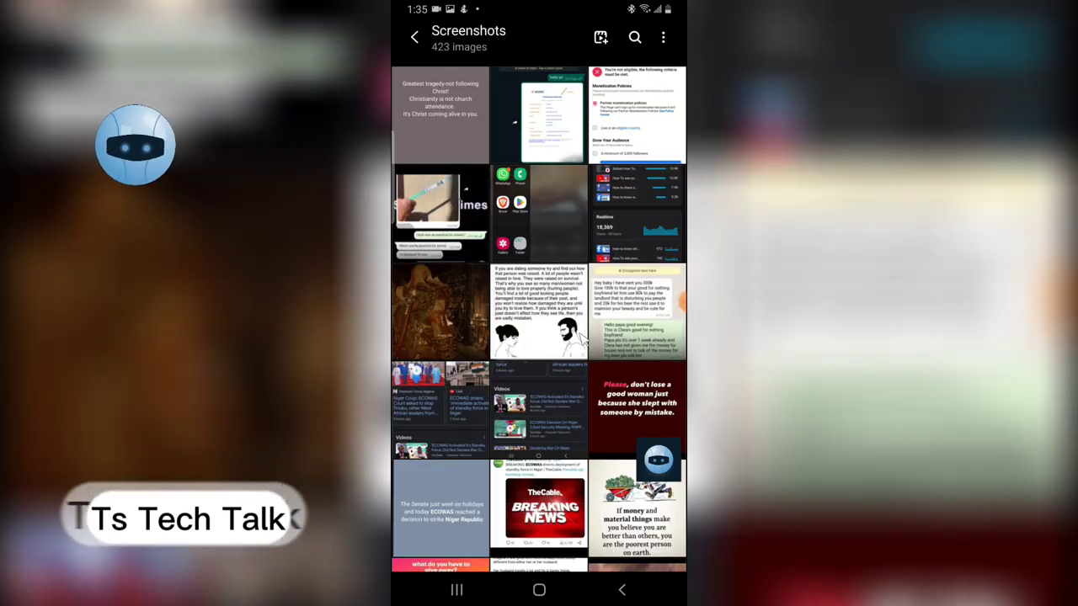
Delete the dating-advice screenshot and return to Albums, where Screenshots shows 422
left_click(578, 330)
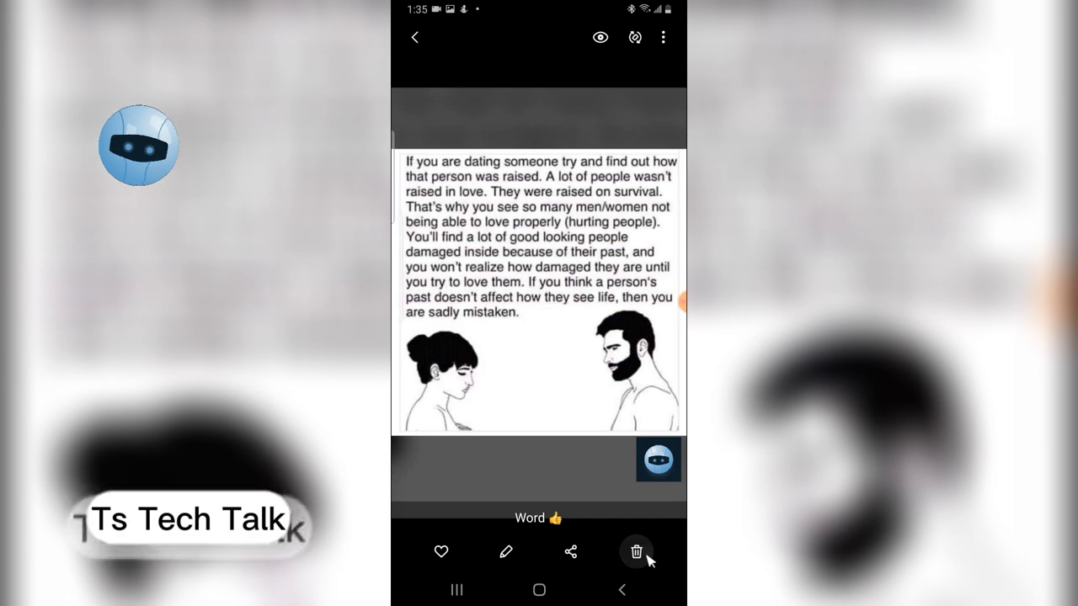
left_click(645, 556)
left_click(609, 536)
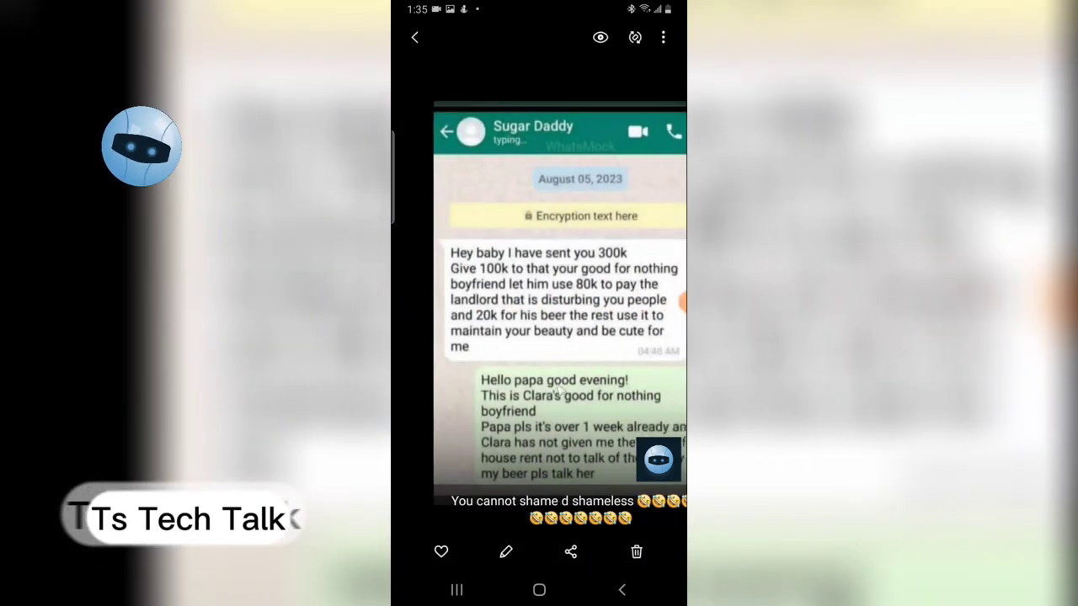
left_click(414, 37)
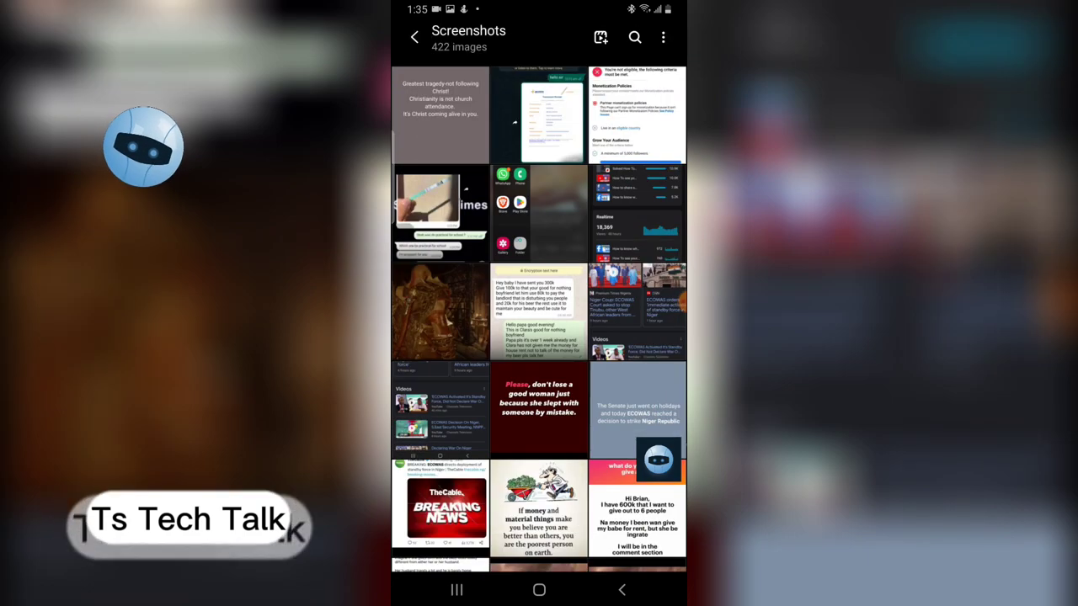
left_click(622, 591)
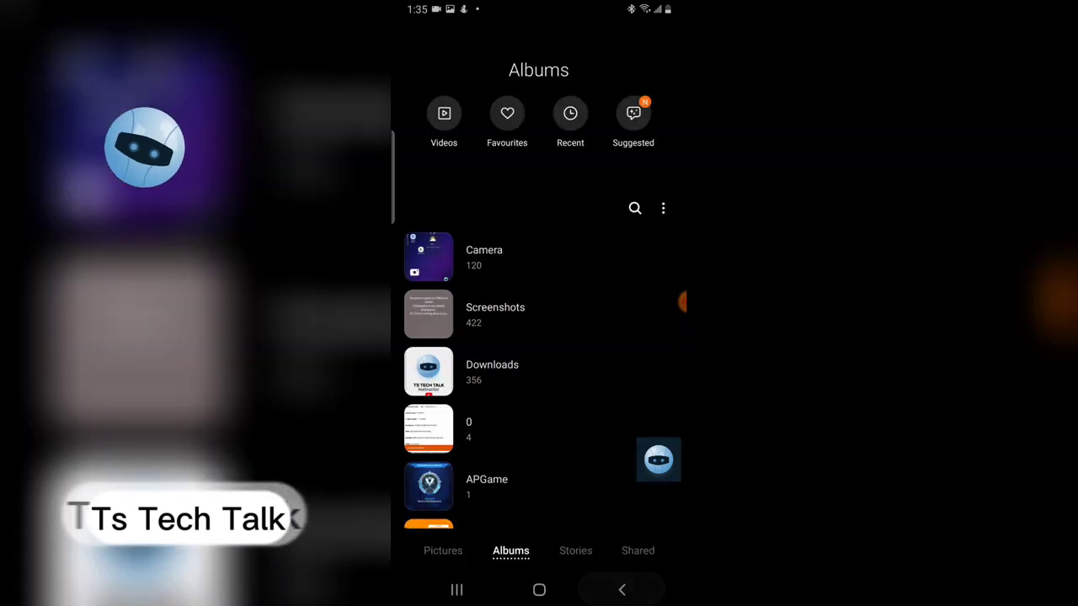
Turn on the Recycle bin from the album options menu, confirm it's empty, and return to Albums
left_click(663, 210)
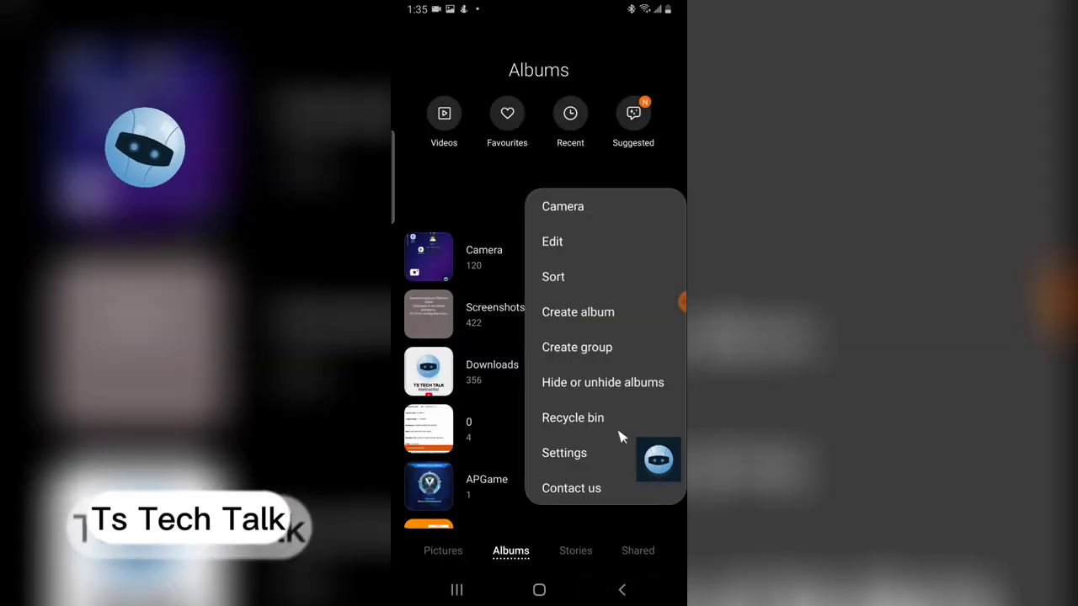
left_click(605, 422)
left_click(613, 542)
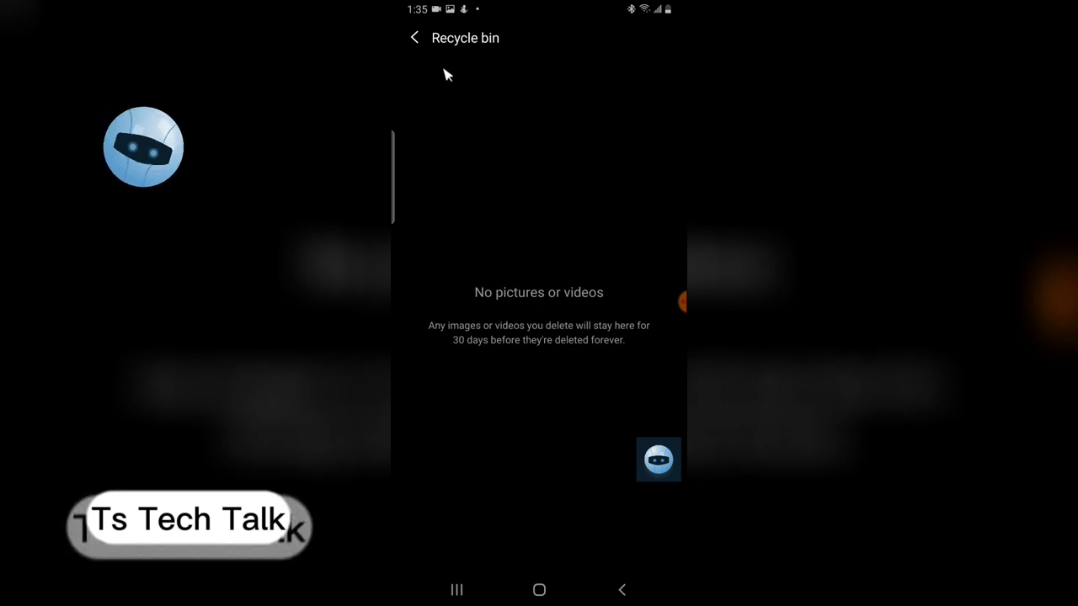
left_click(416, 39)
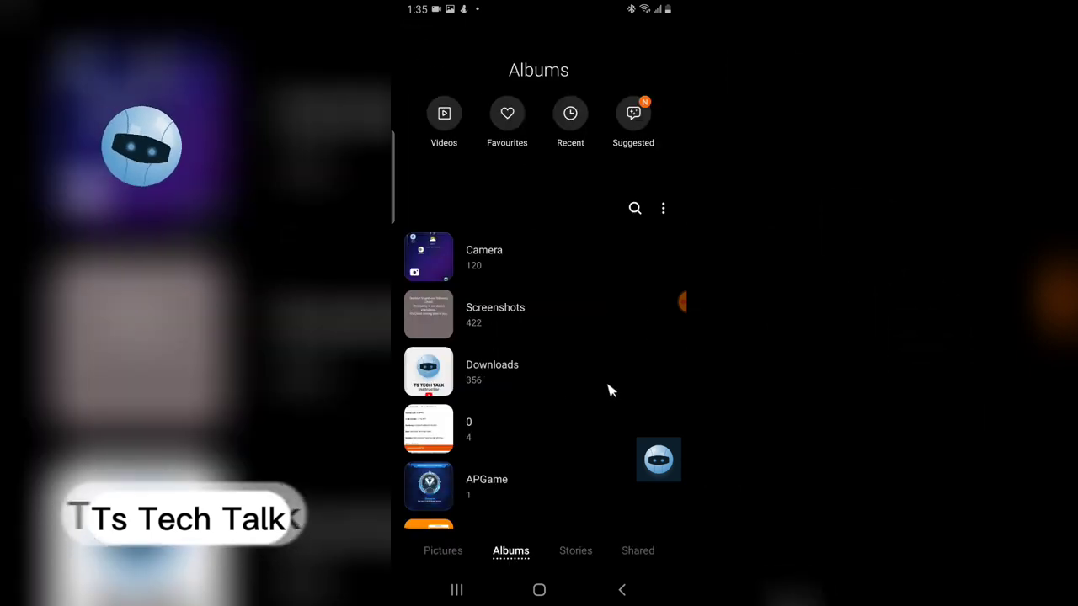
Open the '0' album, then return to the Albums list
left_click(551, 430)
left_click(622, 589)
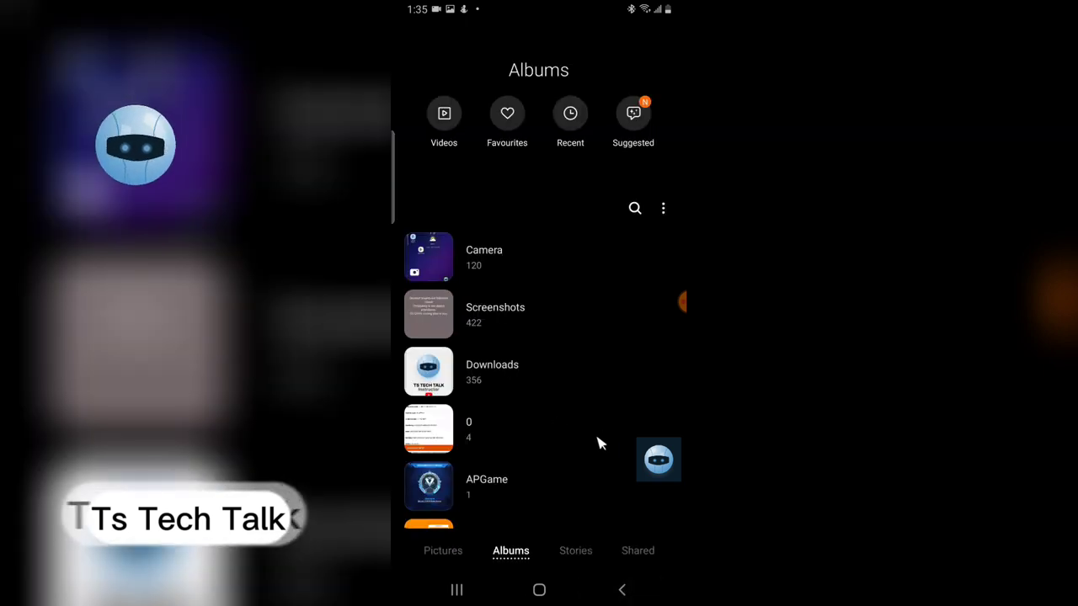
scroll(598, 443, "down", 3)
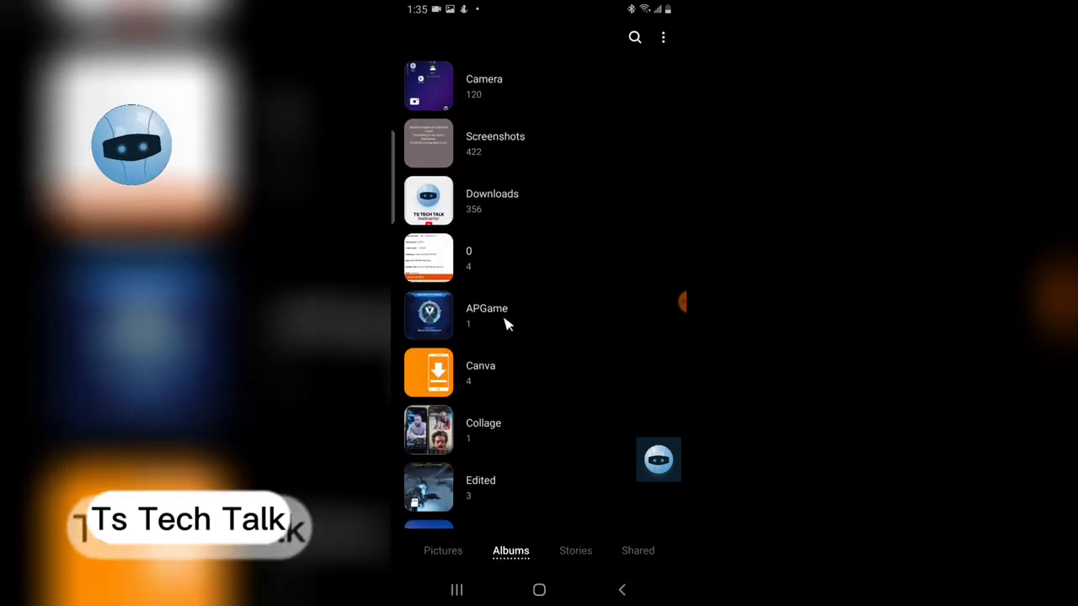
scroll(507, 326, "up", 3)
Move the World Bank screenshot from Screenshots to the Recycle bin and return to Albums
left_click(535, 335)
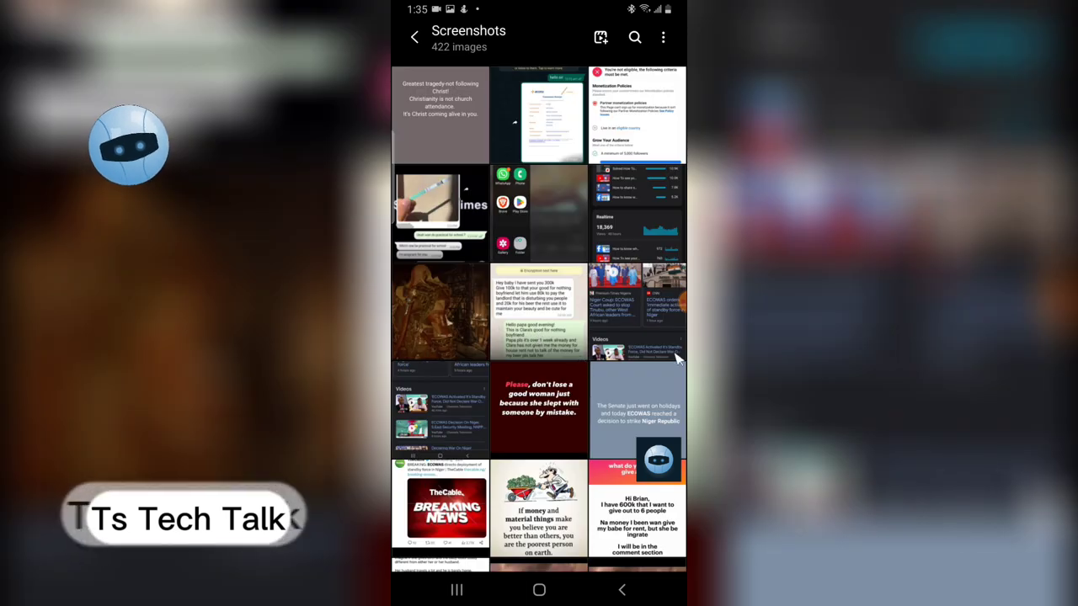
scroll(639, 429, "down", 5)
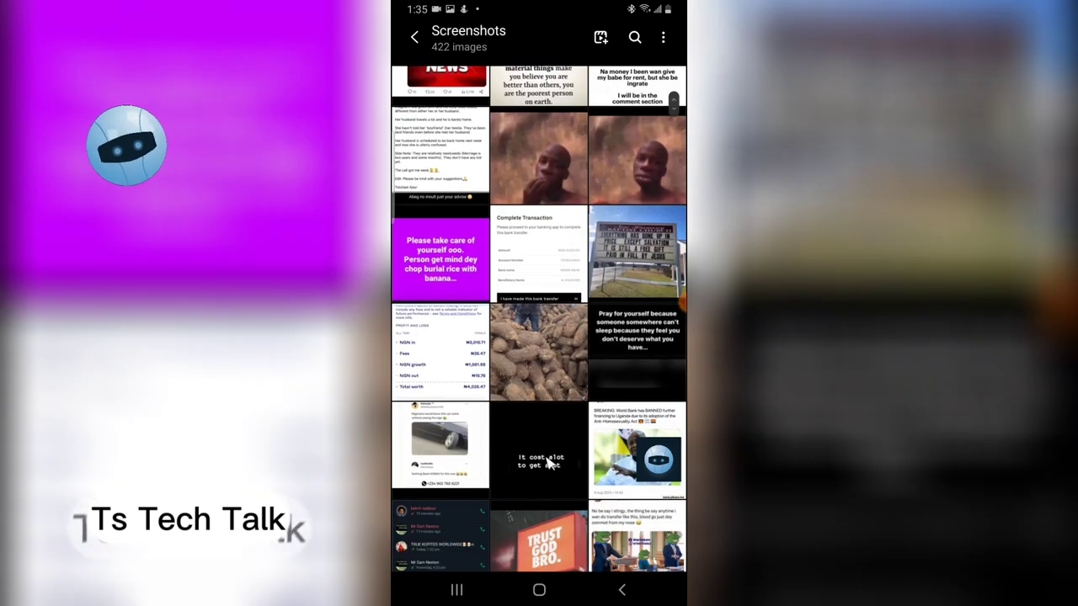
left_click(638, 450)
left_click(633, 551)
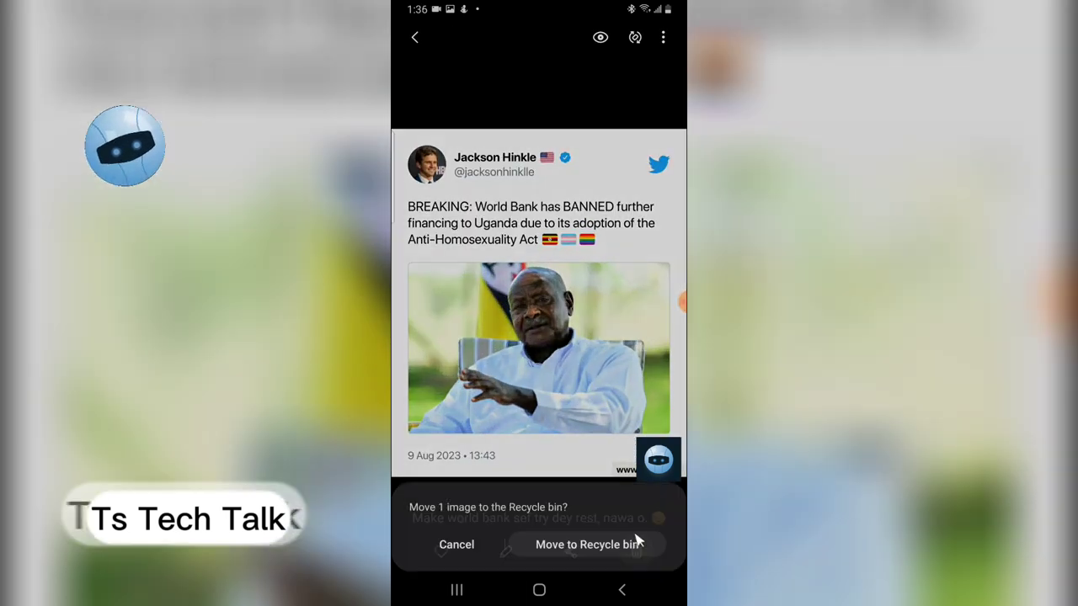
left_click(614, 550)
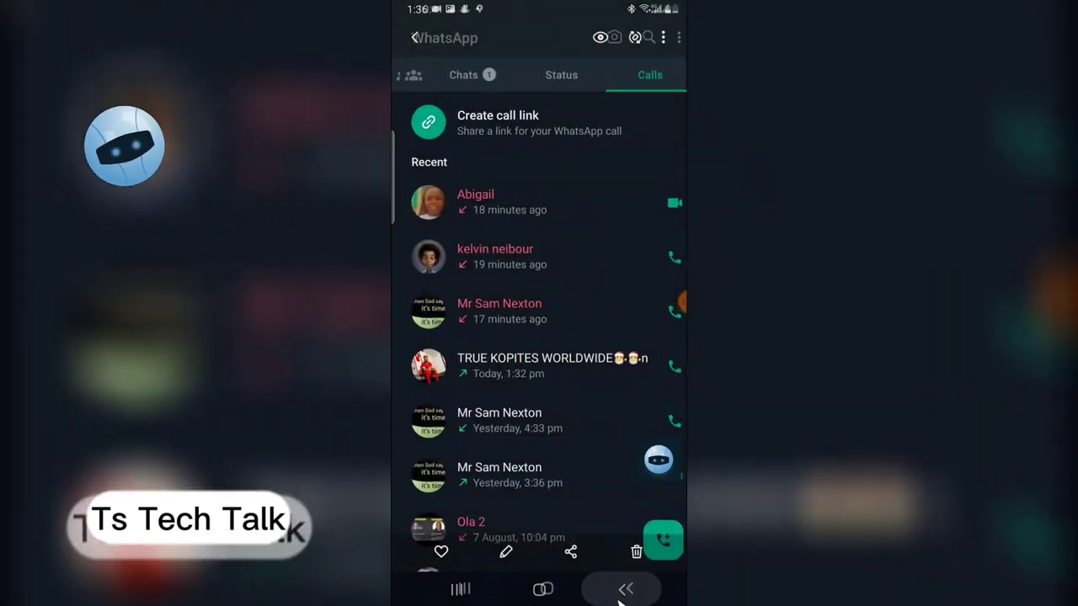
left_click(623, 588)
left_click(414, 37)
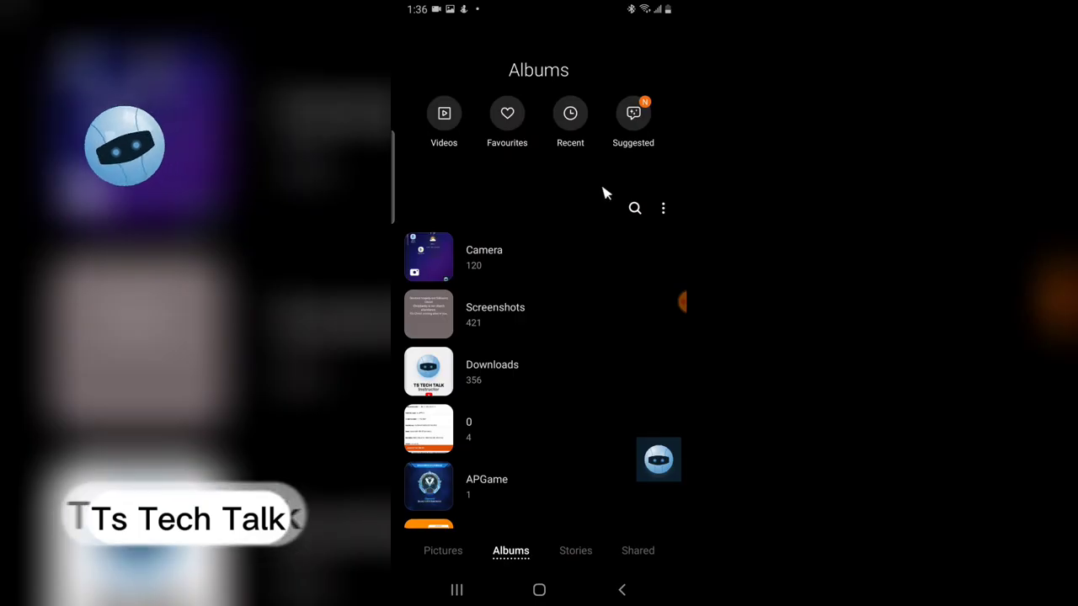
Empty the Recycle bin, permanently deleting the World Bank screenshot, and return to Albums
left_click(663, 208)
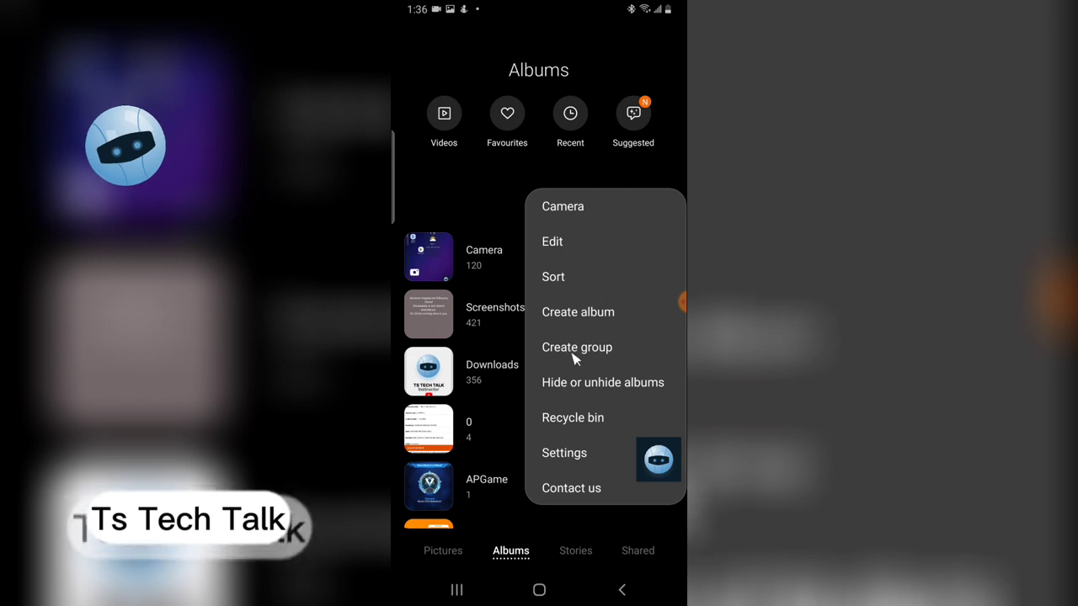
left_click(586, 421)
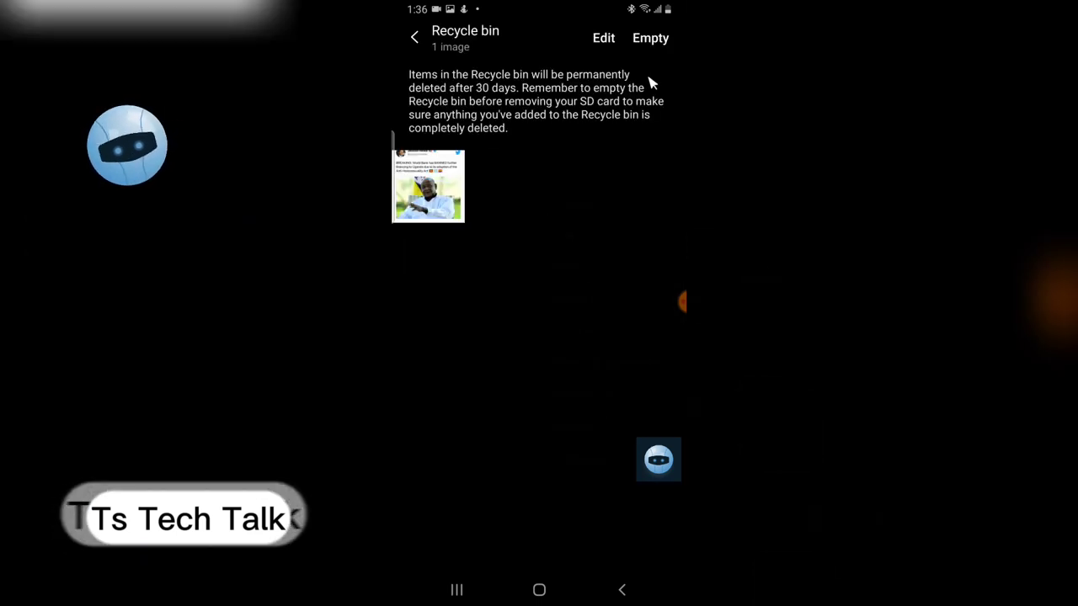
left_click(653, 41)
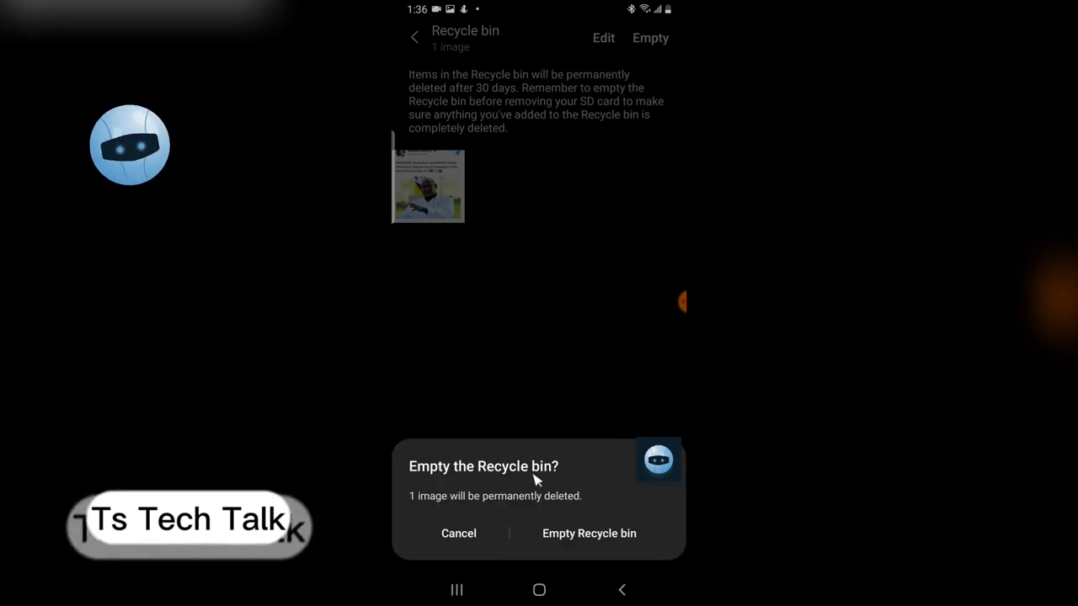
left_click(587, 535)
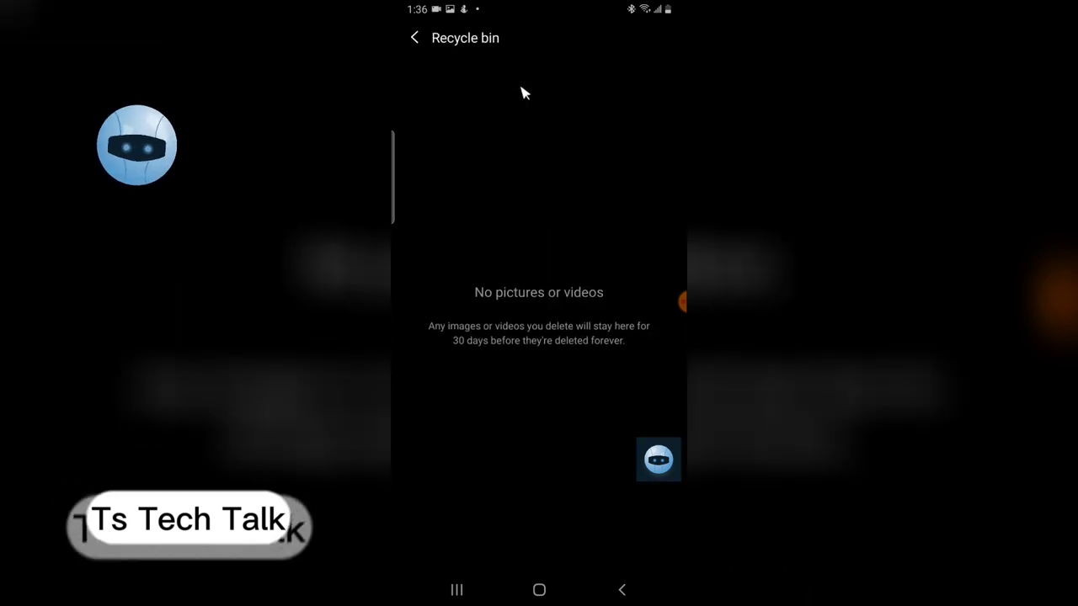
left_click(427, 48)
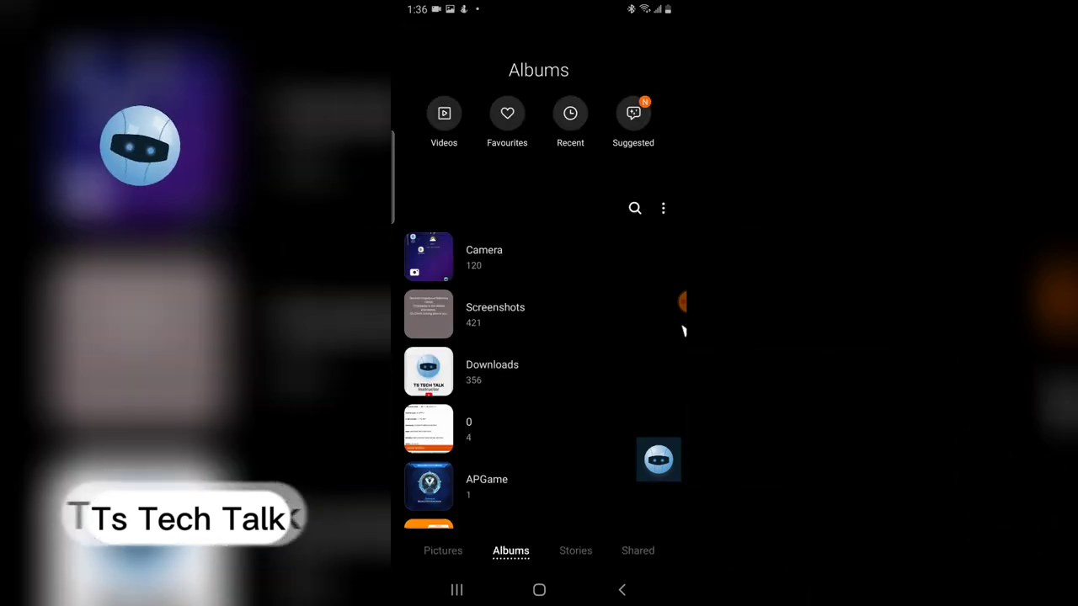
Exit Samsung Gallery to the phone's home screen using the Home button
left_click(681, 304)
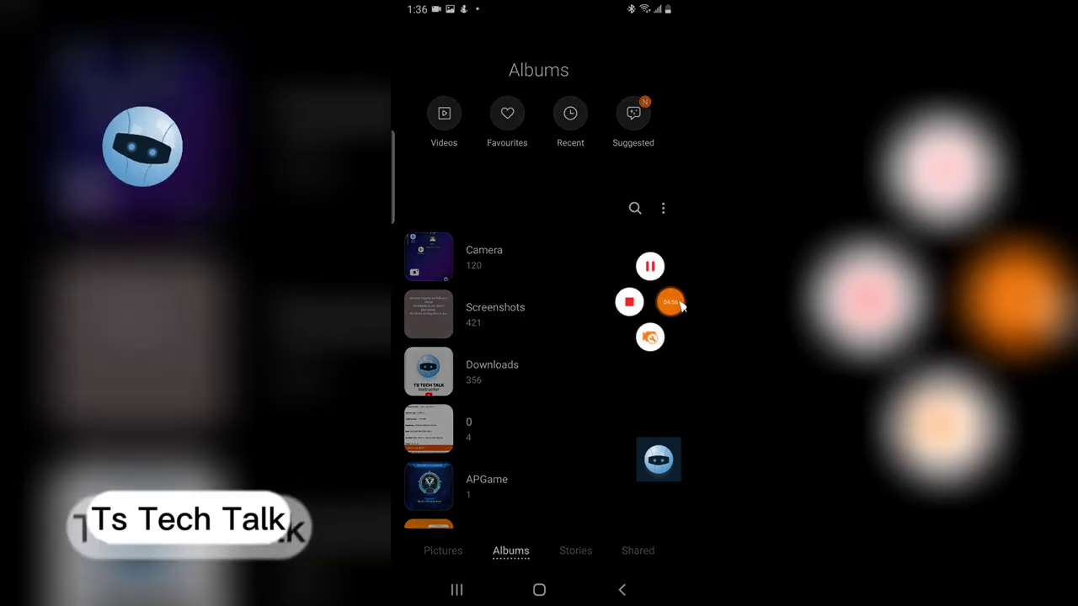
left_click(679, 304)
left_click(674, 308)
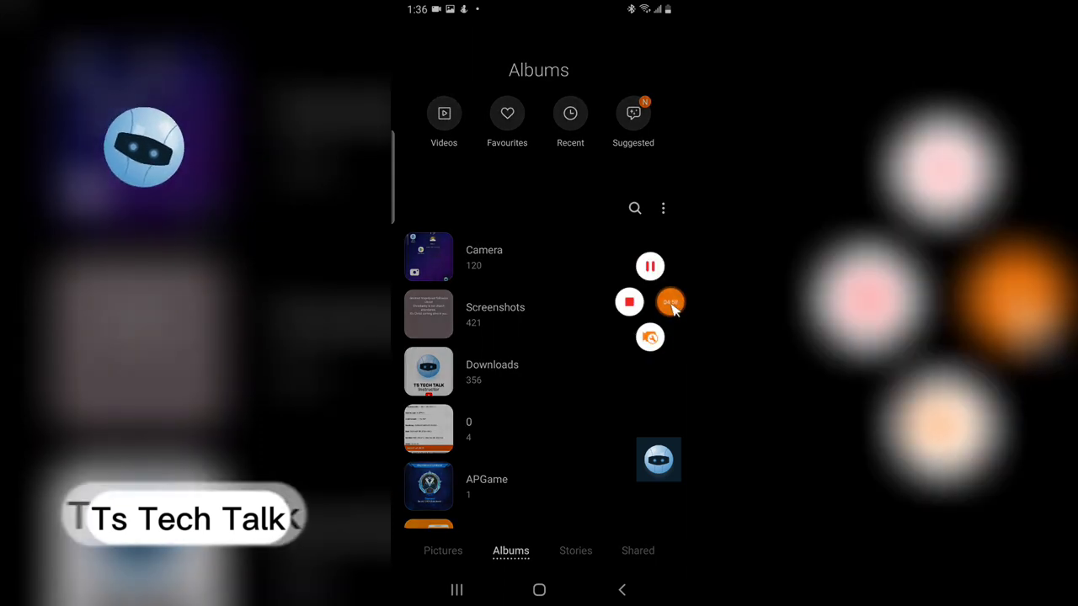
left_click(672, 305)
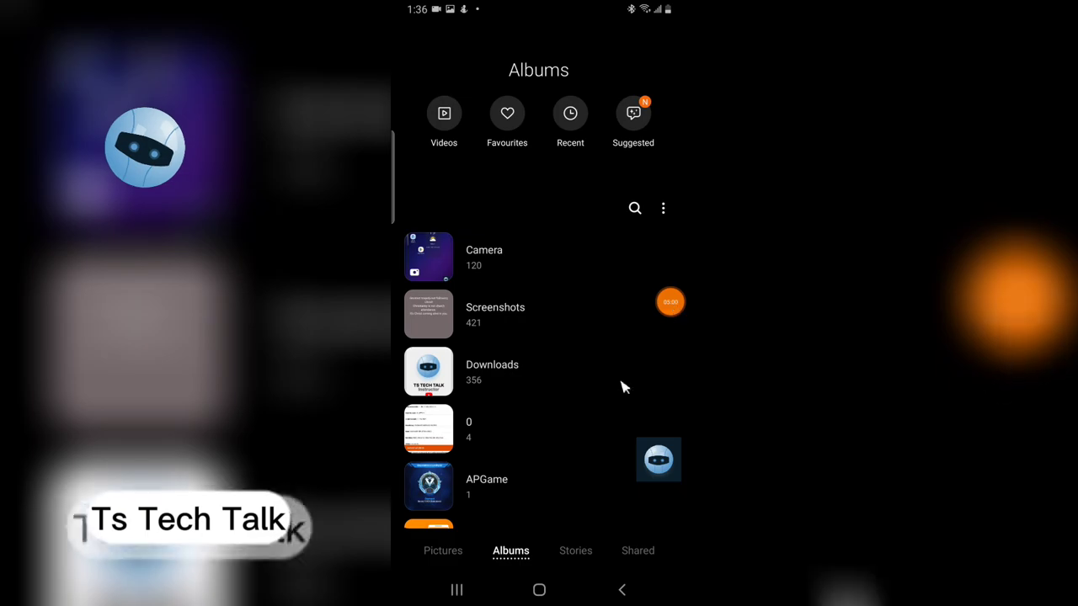
left_click(539, 587)
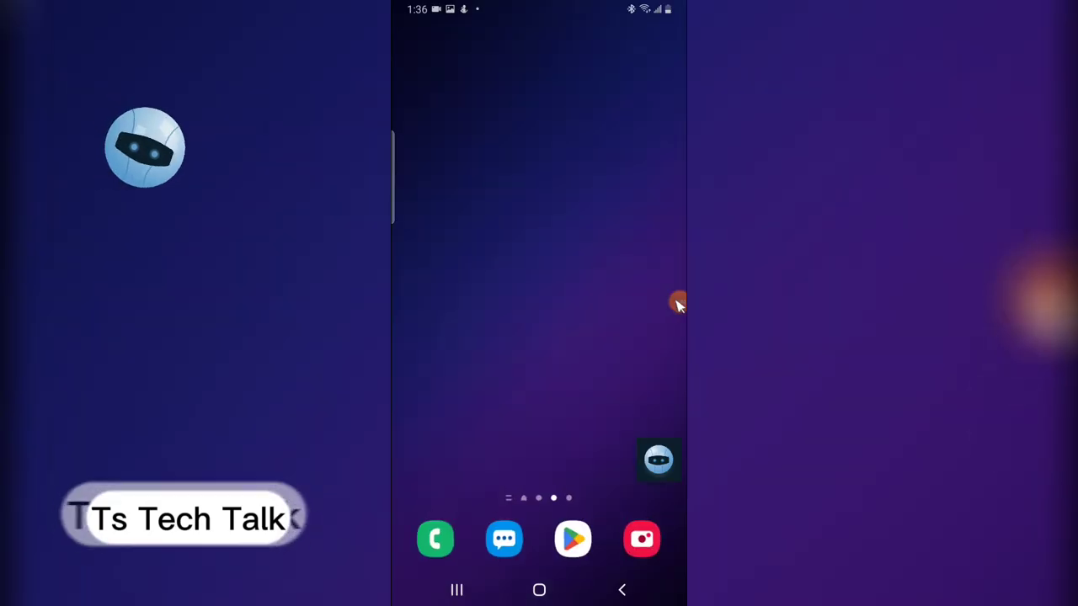